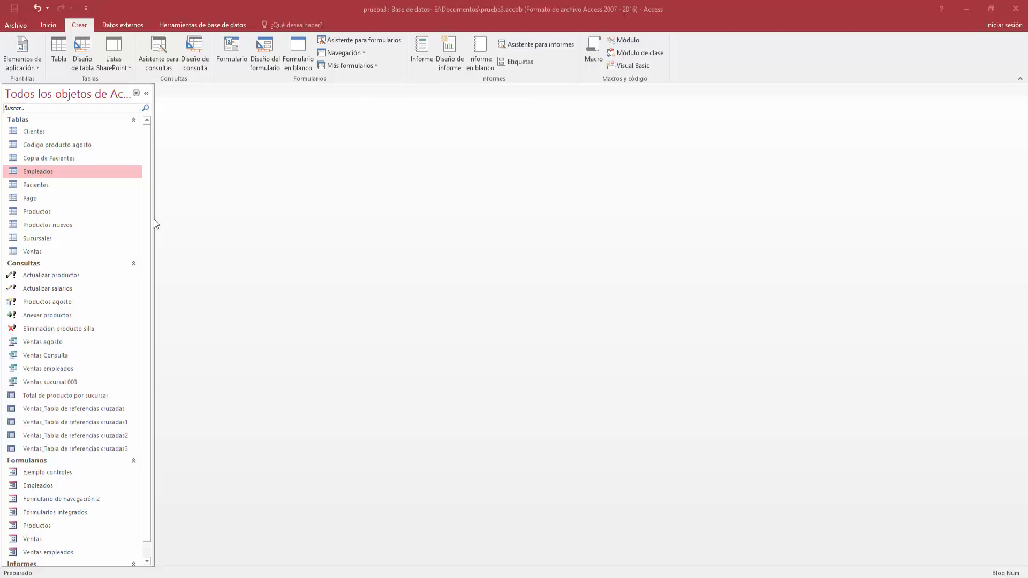
Step: Create an automatic report based on the Empleados table
drag(147, 208, 172, 171)
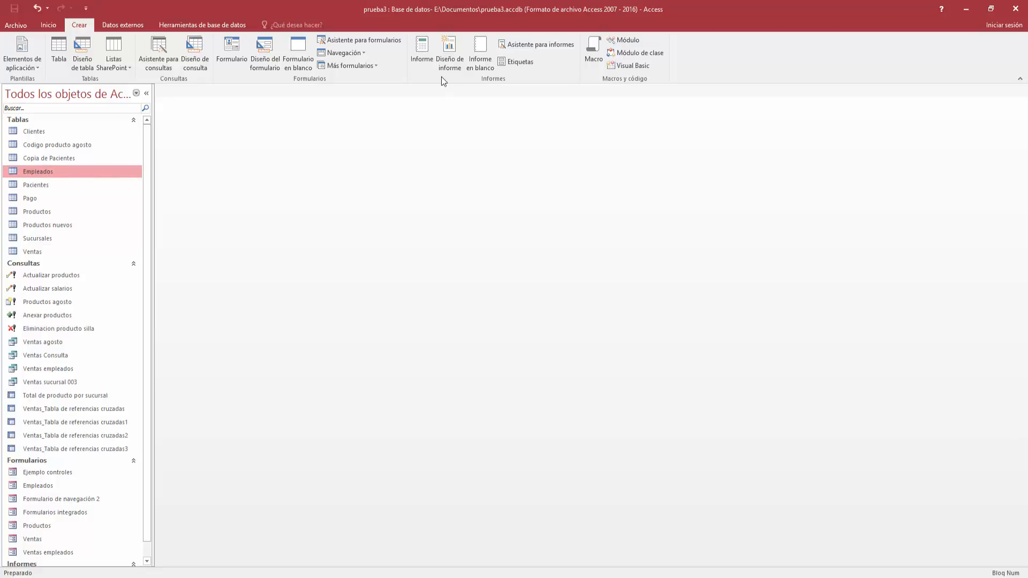
click(418, 59)
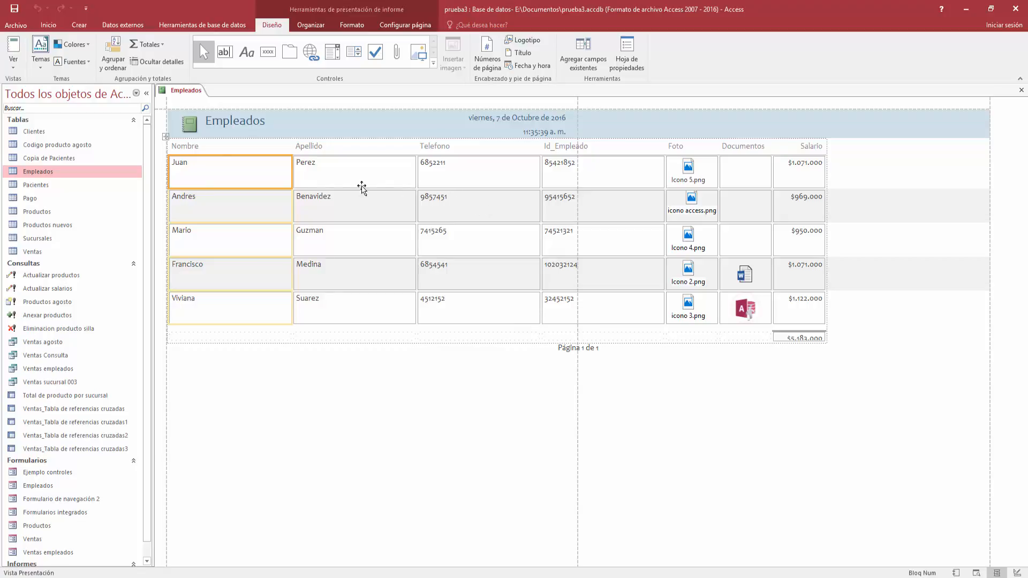
click(11, 64)
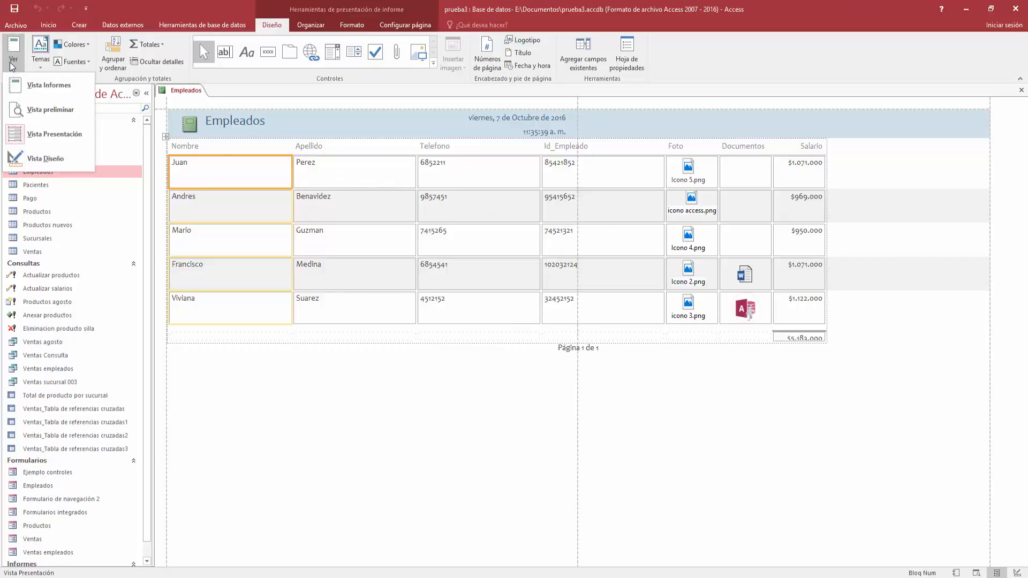
click(12, 65)
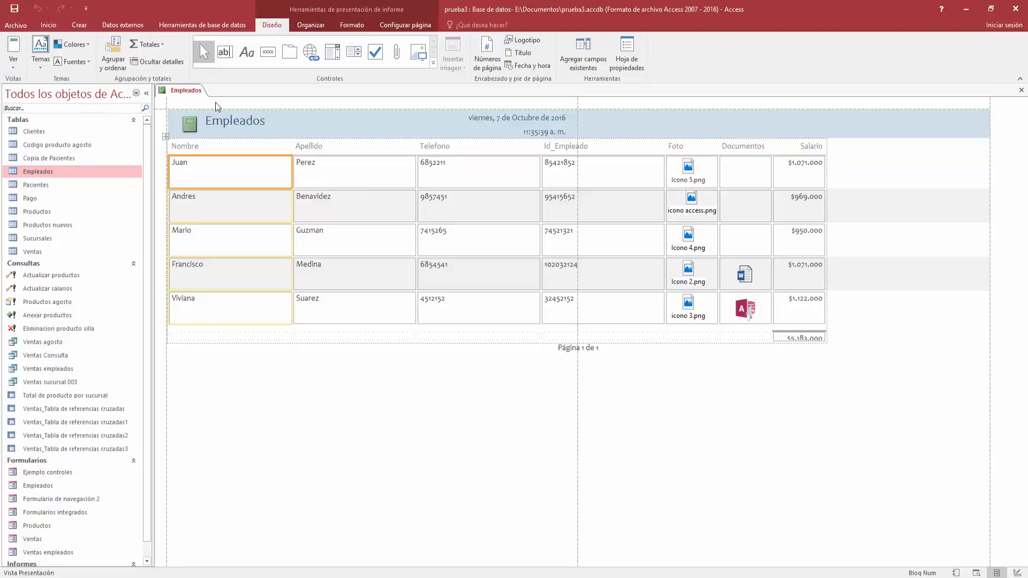
Step: Examine the report's title, the date and time fields, and the column headings from Nombre to Salario
click(257, 124)
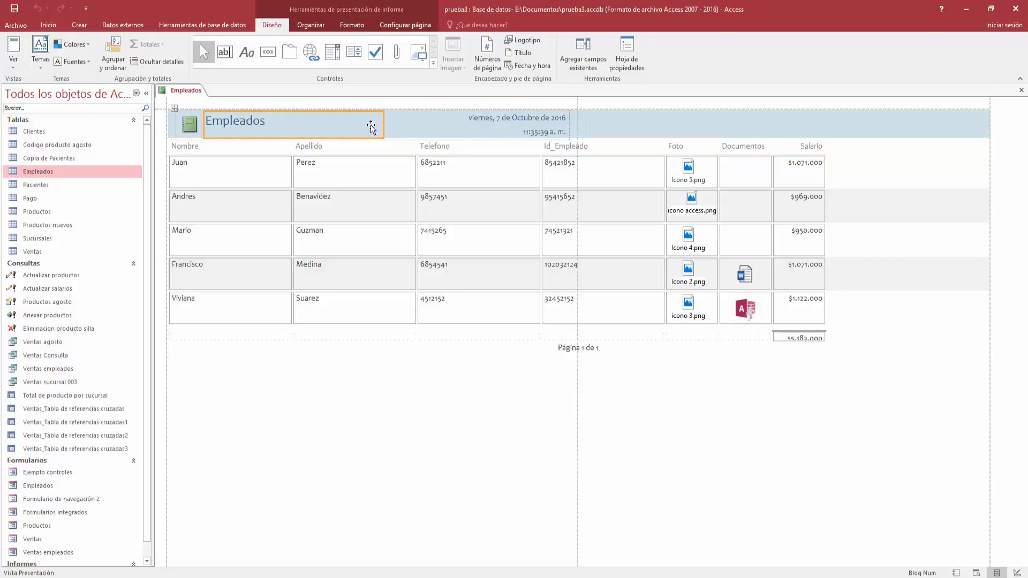
click(501, 124)
click(509, 132)
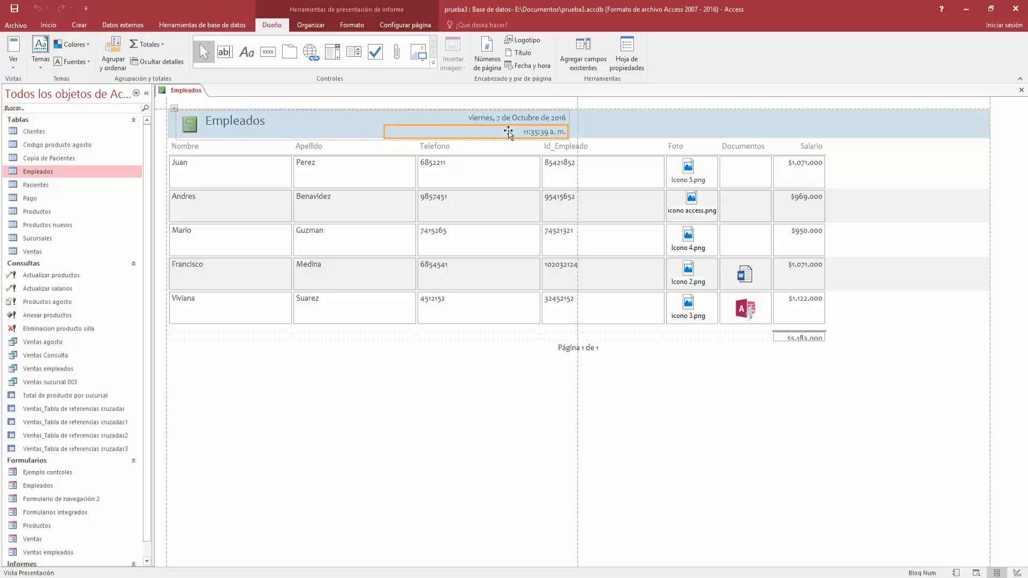
click(202, 147)
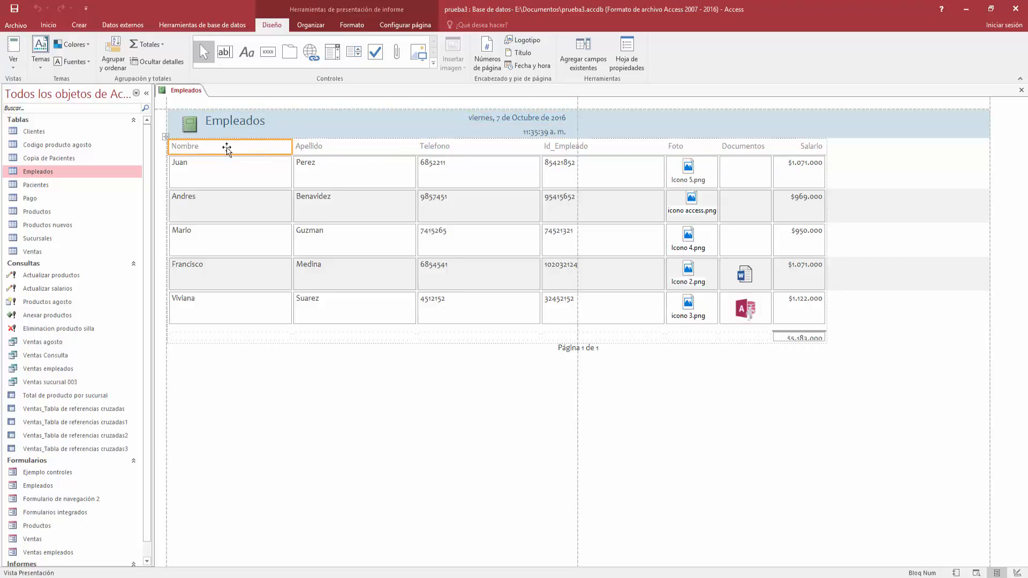
click(313, 152)
click(453, 151)
click(579, 151)
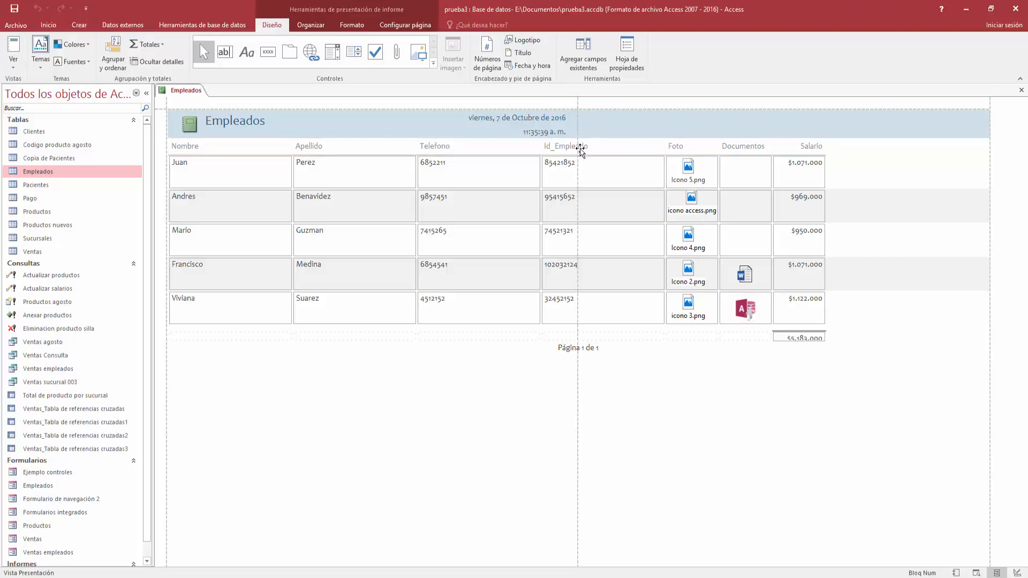
click(674, 152)
click(757, 153)
click(810, 149)
click(213, 143)
click(374, 146)
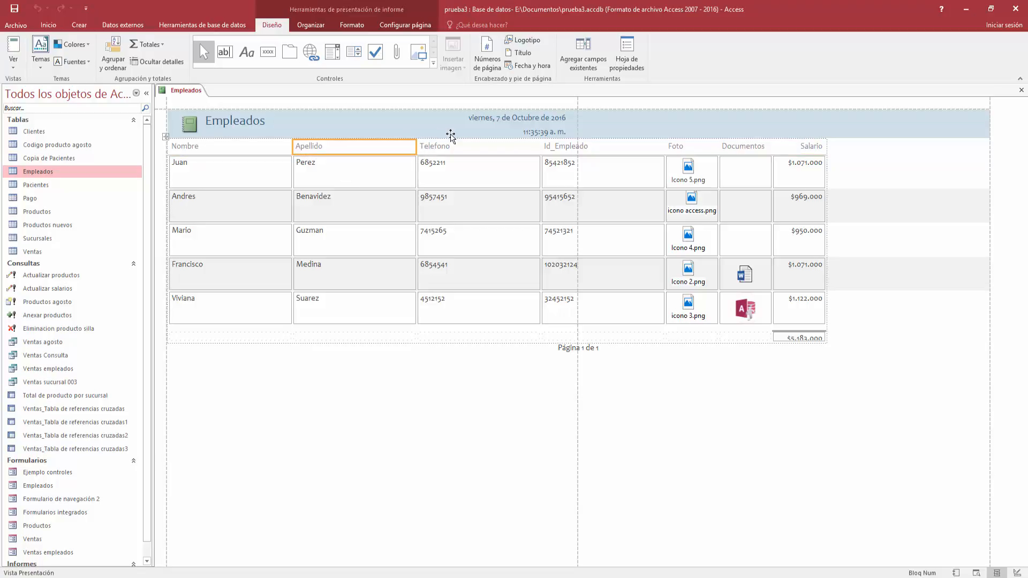
click(457, 145)
click(544, 144)
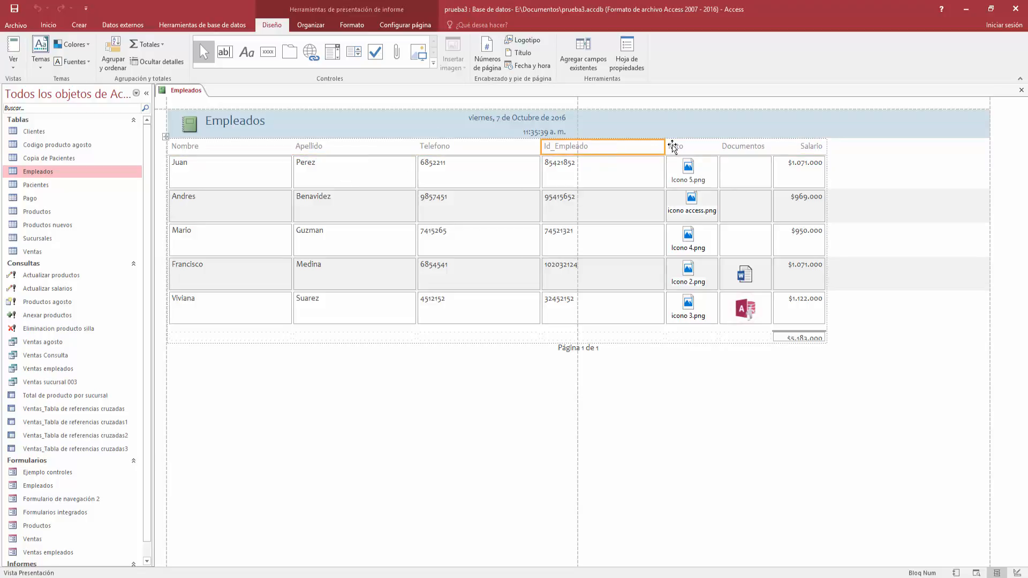
click(671, 145)
click(736, 147)
click(803, 145)
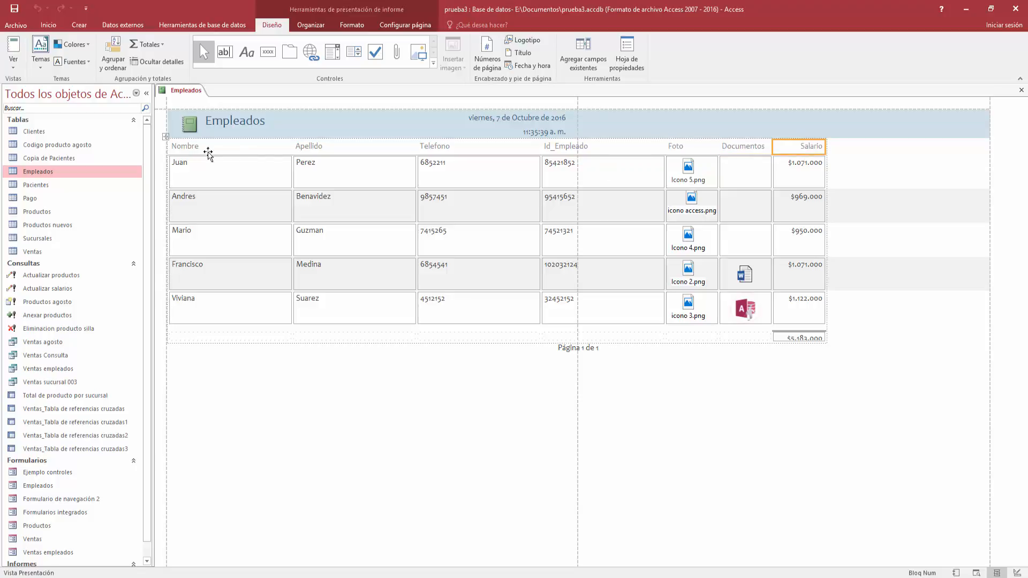
Step: Examine the detail records in the Nombre, Apellido, Telefono and Id_Empleado columns of the report
click(190, 167)
click(208, 206)
click(228, 241)
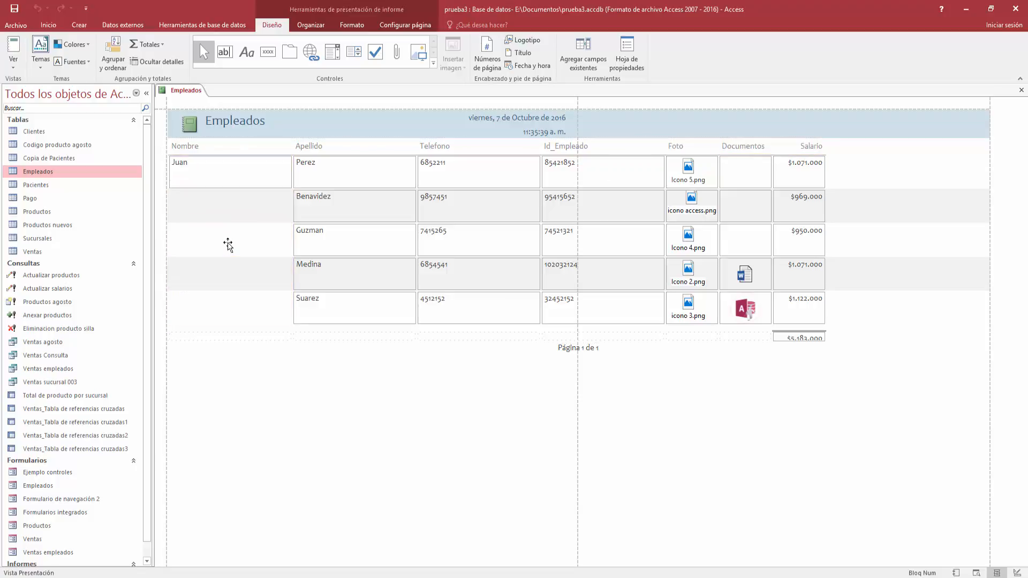
click(271, 279)
click(276, 305)
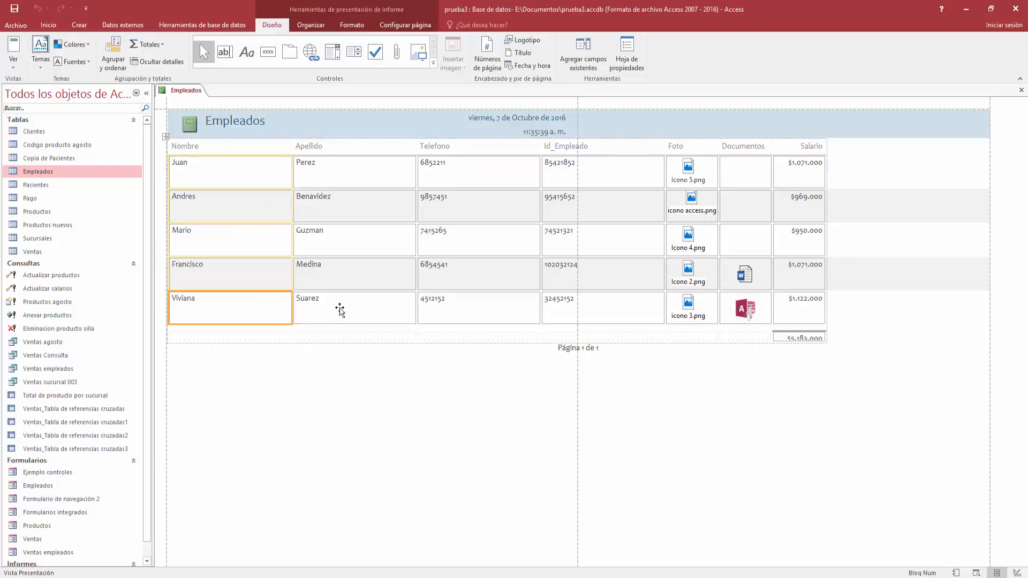
click(337, 307)
click(455, 307)
click(623, 308)
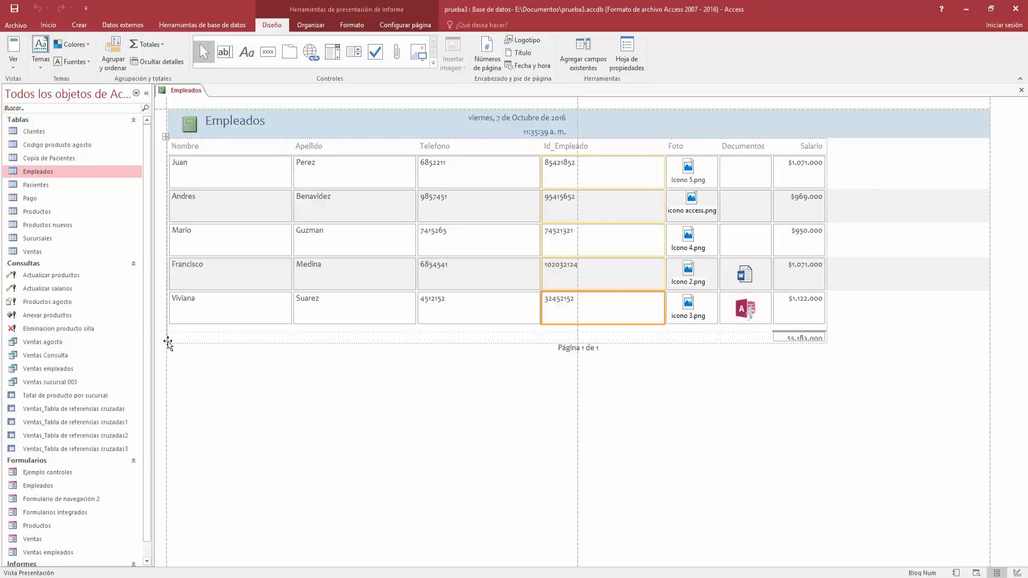
Step: Increase the height of the total box beneath the Salario column so its value is not cut off
click(791, 338)
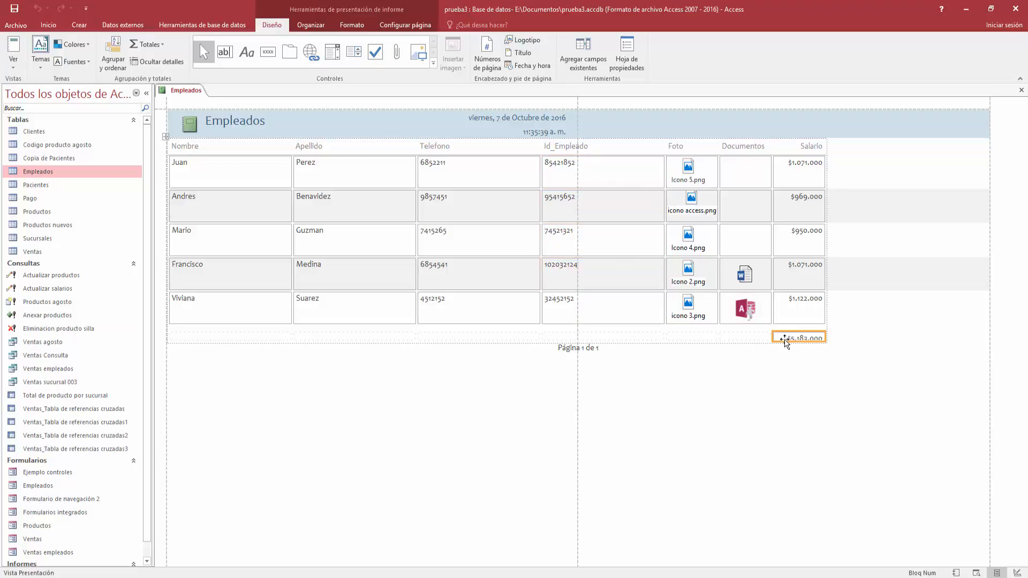
drag(779, 341, 779, 345)
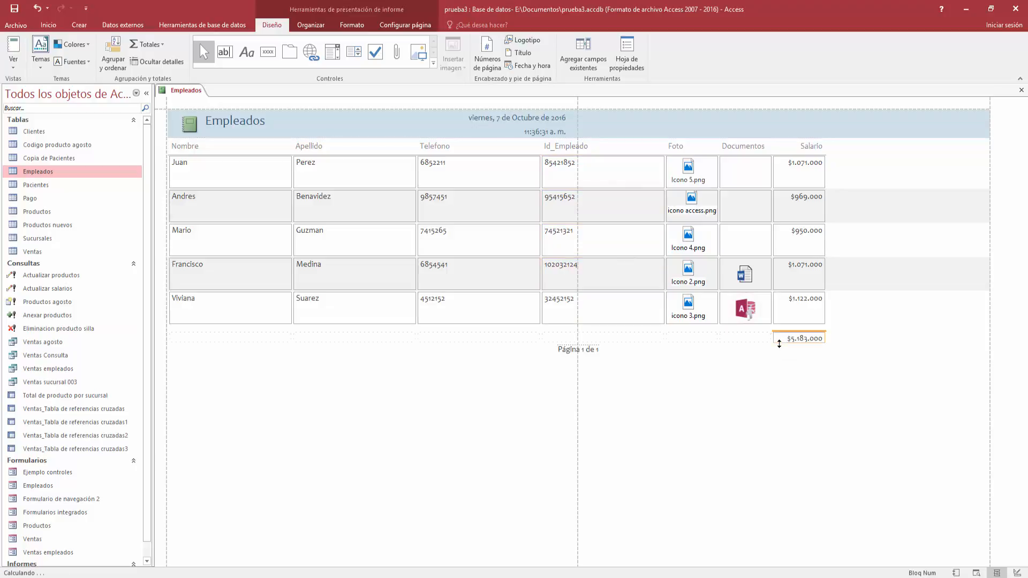
Step: Narrow the page number box in the report footer area and move it beneath the Salario column total
click(782, 351)
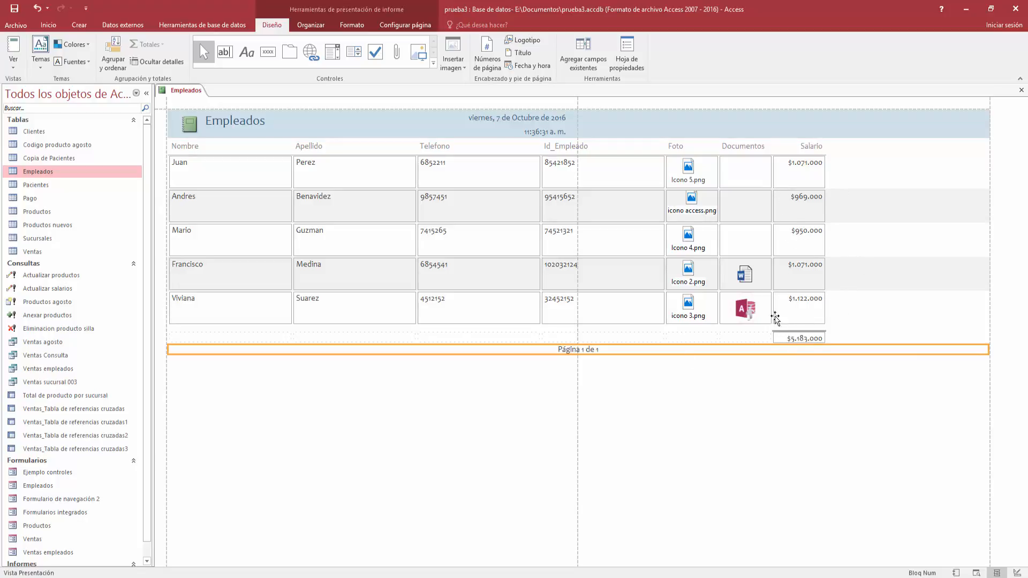
click(594, 355)
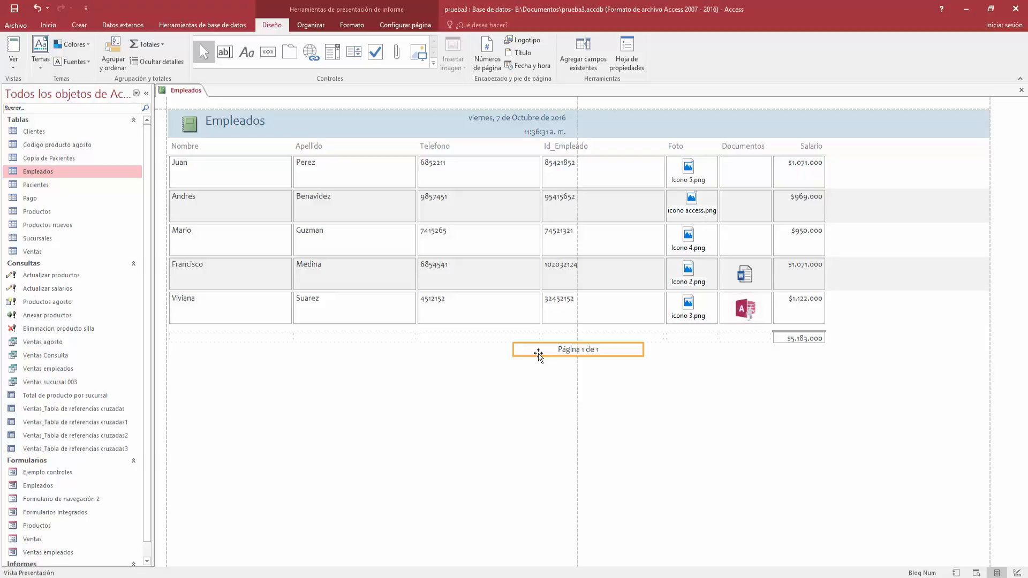
drag(538, 354, 718, 351)
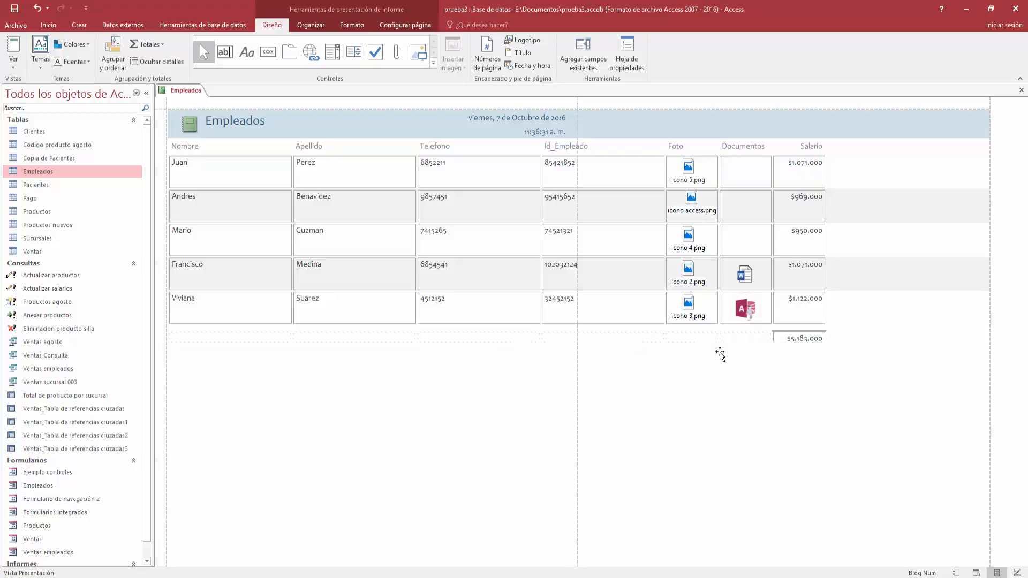
click(710, 378)
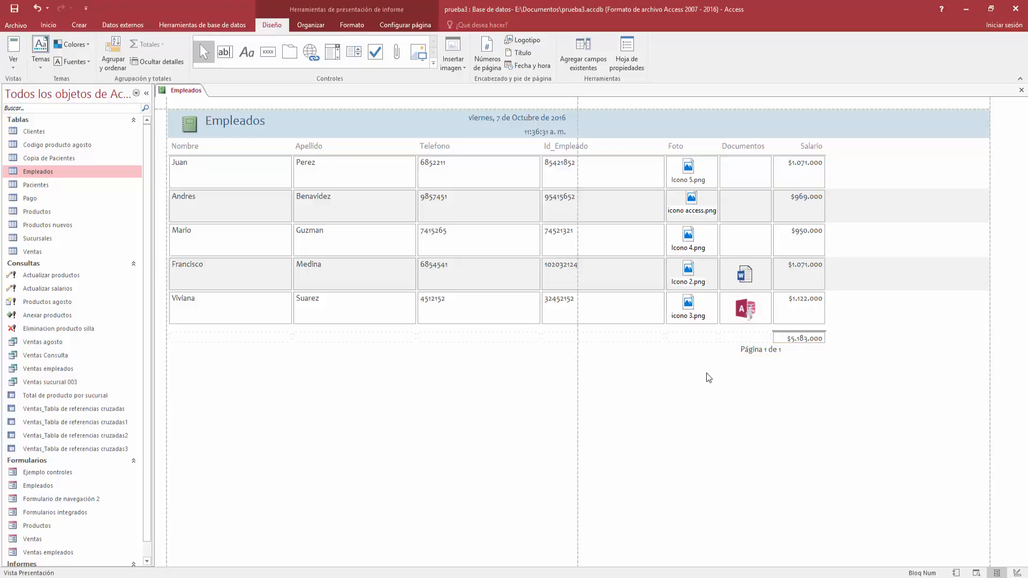
Step: Review the Empleados report in Vista Informes and in Vista preliminar, and close the print preview
click(15, 67)
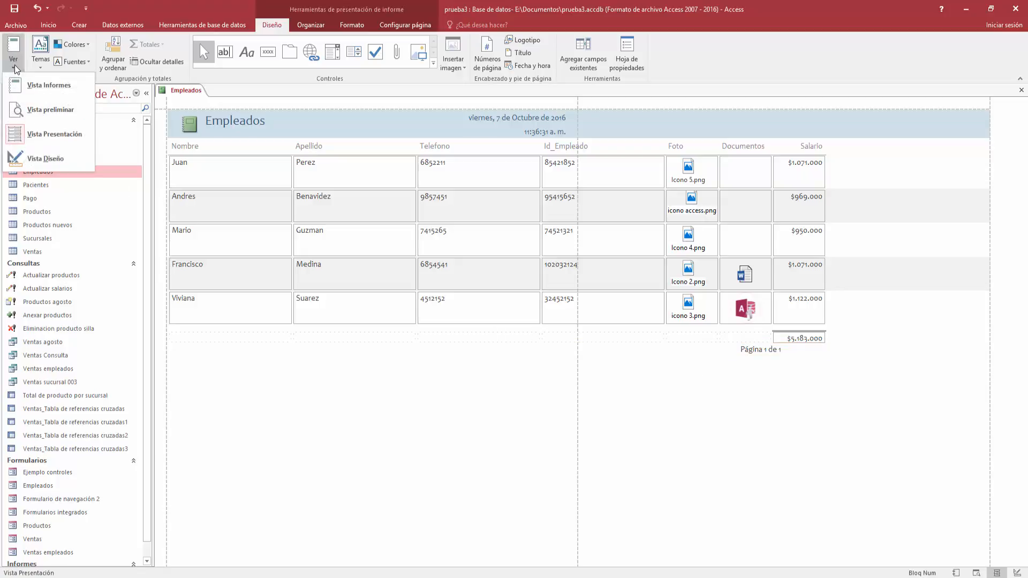
click(50, 89)
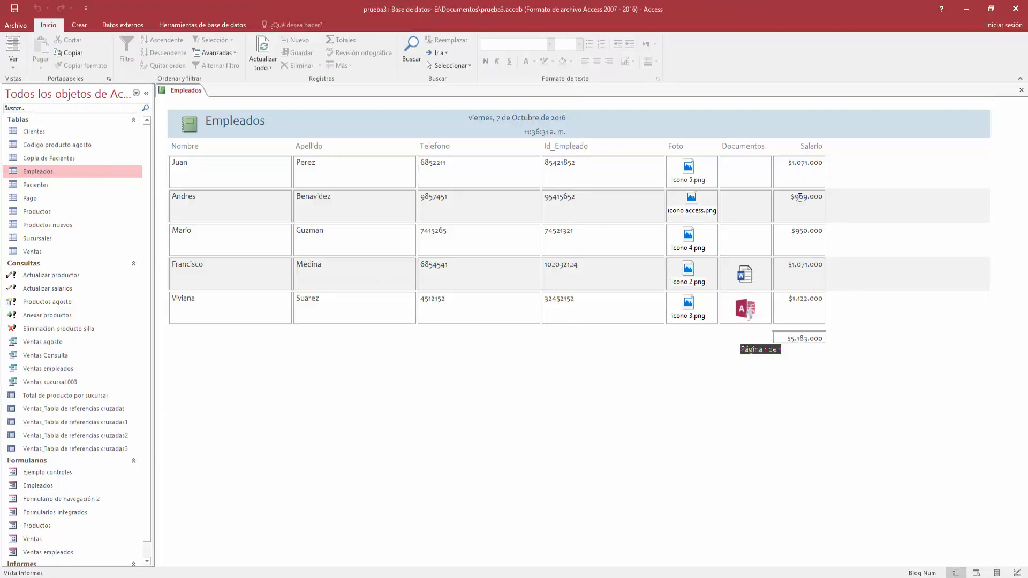
click(23, 65)
click(75, 114)
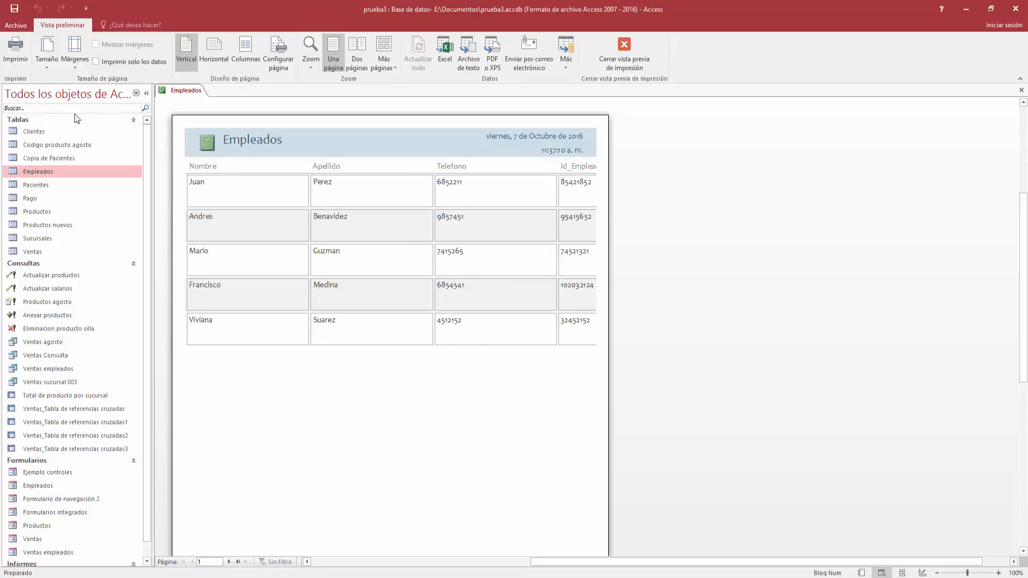
click(624, 46)
Step: Inspect the report's sections in Vista Diseño and return to Vista Presentación
click(13, 62)
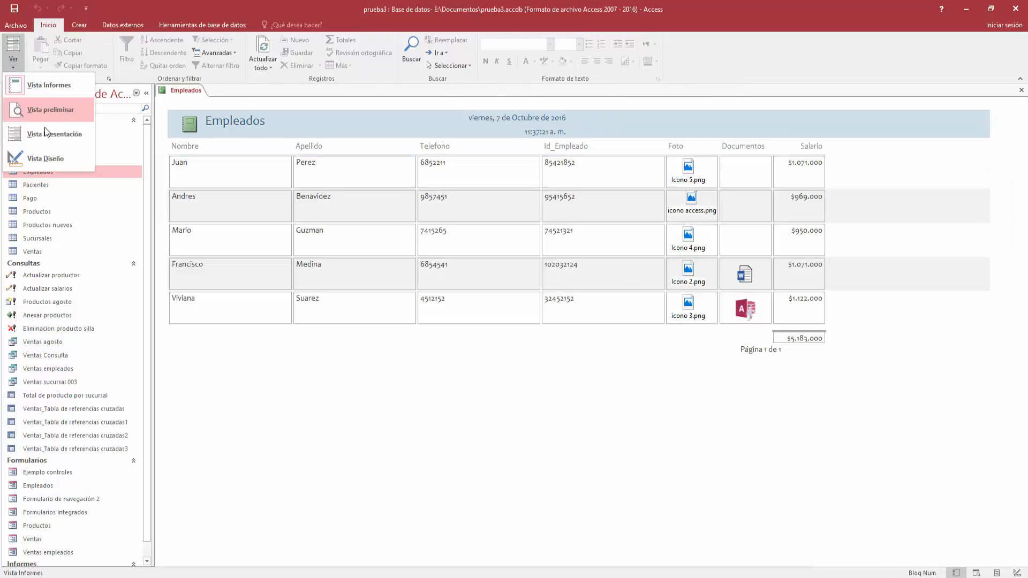
click(57, 136)
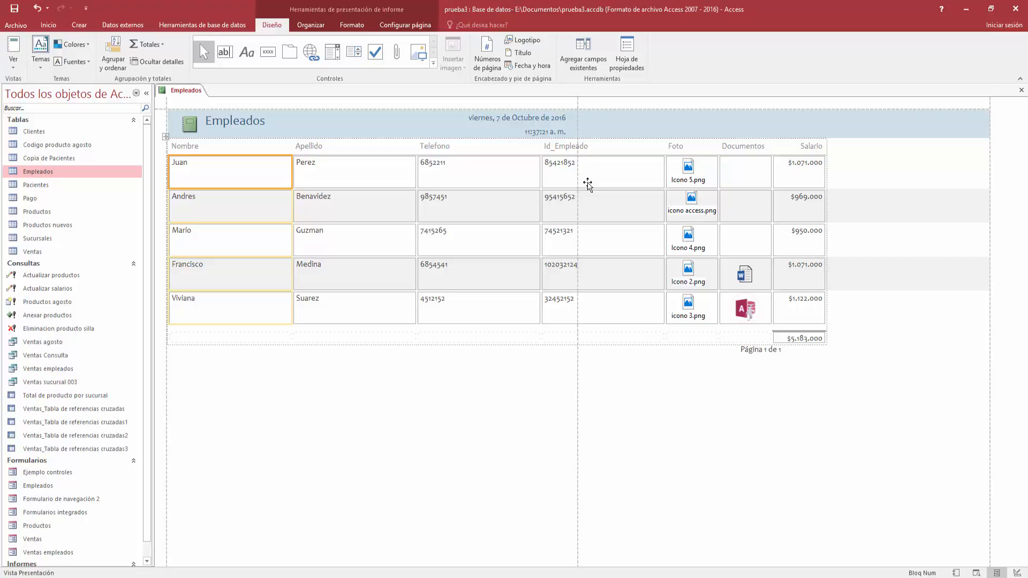
click(13, 67)
click(45, 156)
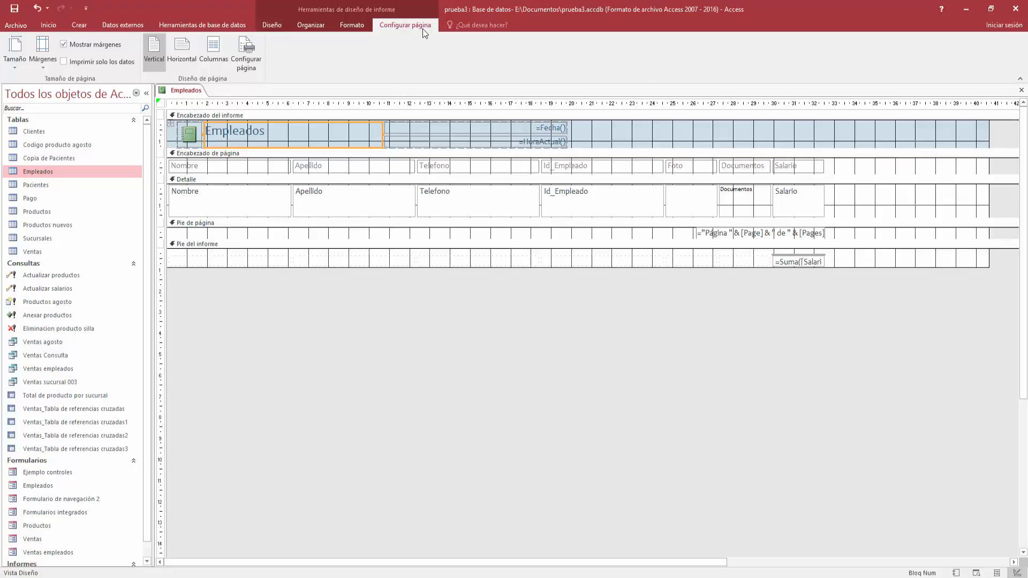
click(50, 26)
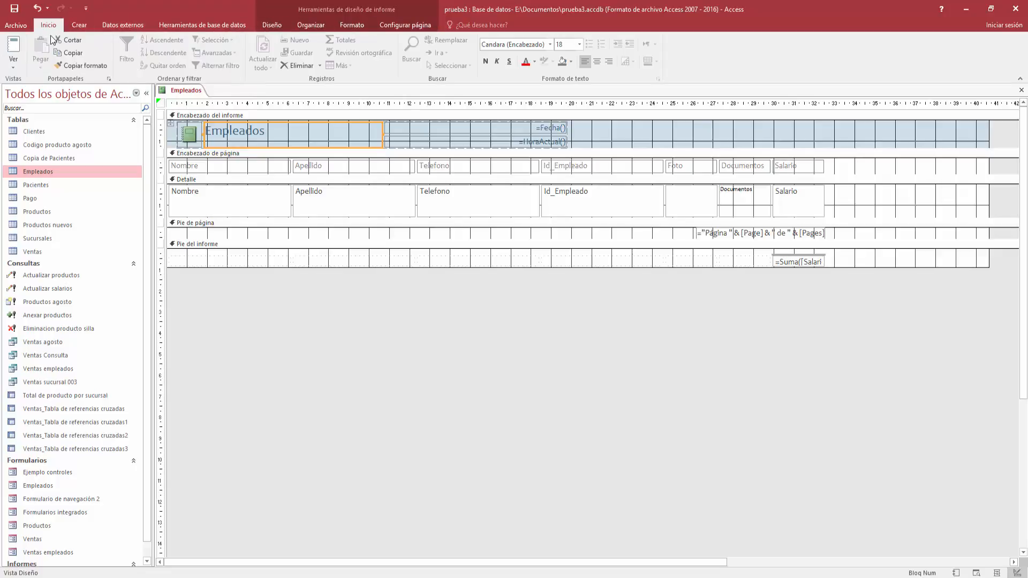
click(13, 70)
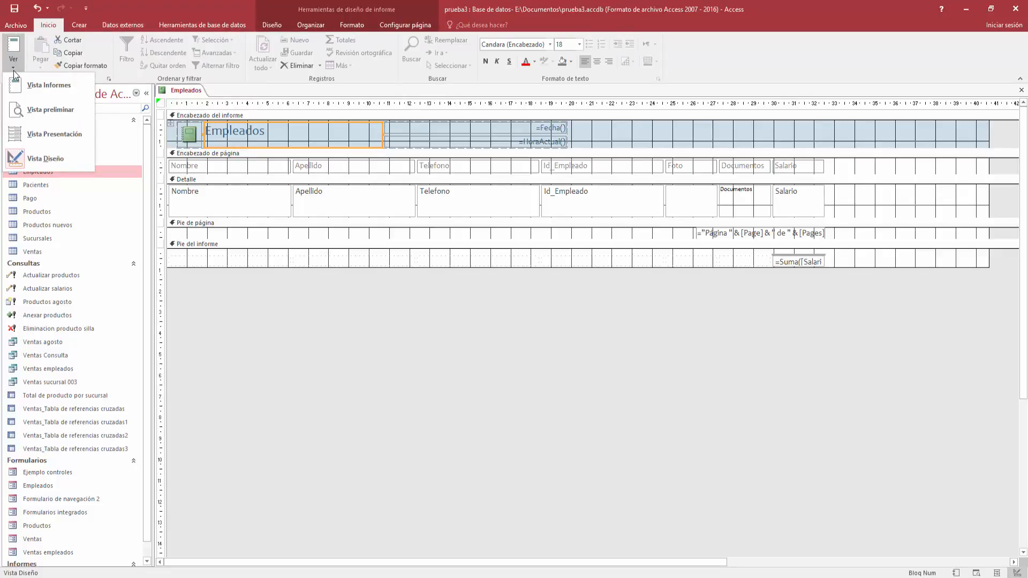
click(72, 134)
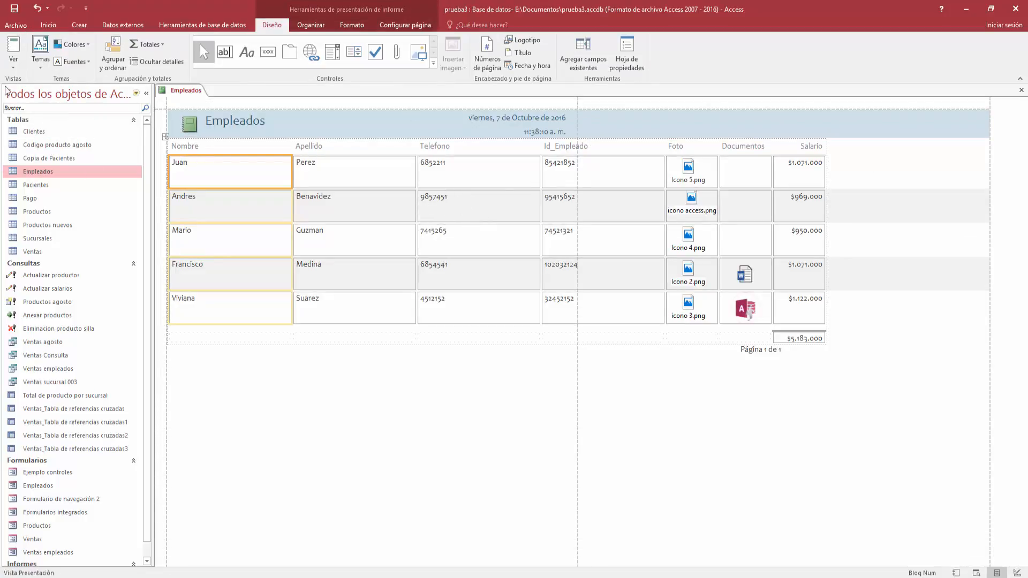
Step: Check how the report splits across pages 1 and 2 in Vista preliminar, and close the preview
click(15, 74)
click(63, 122)
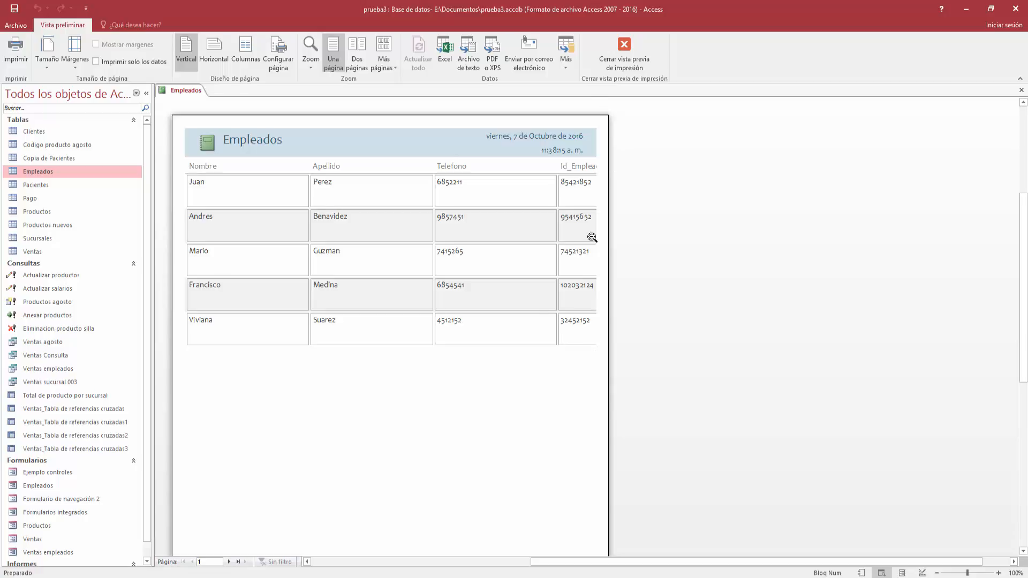
click(229, 561)
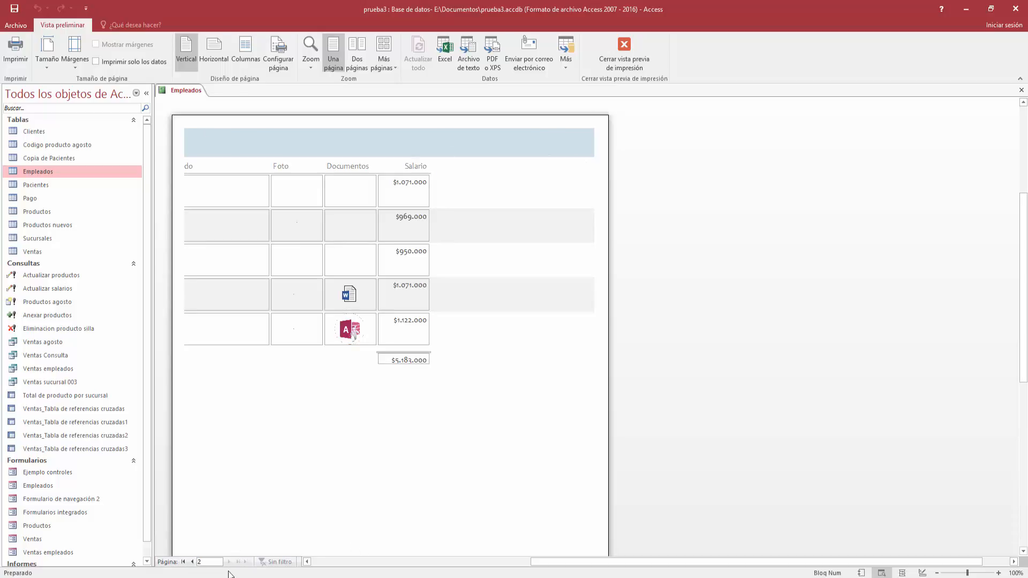
click(184, 562)
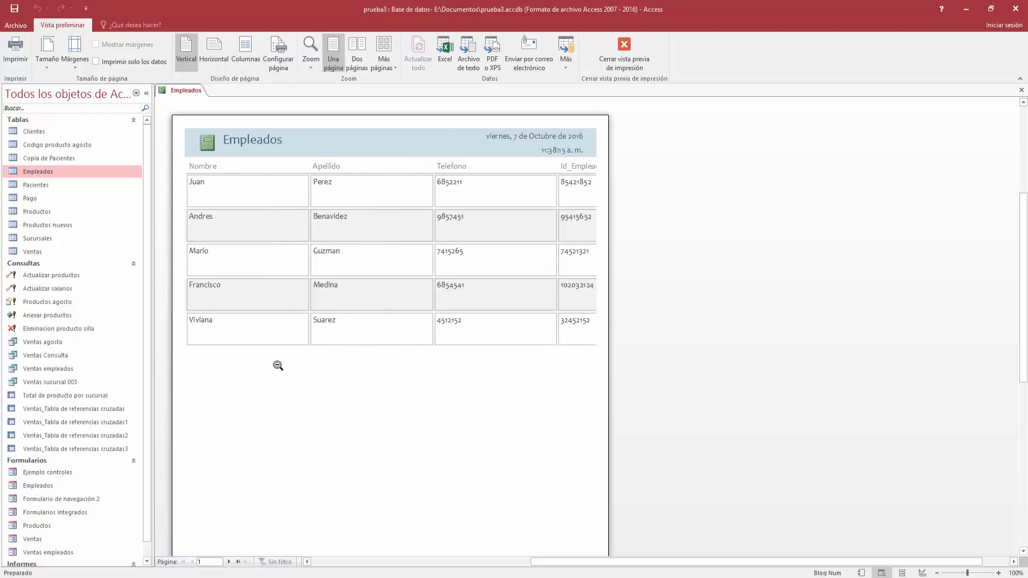
click(644, 53)
Step: Return the Empleados report to Vista Presentación and narrow the Nombre column to fit its longest entry
click(11, 62)
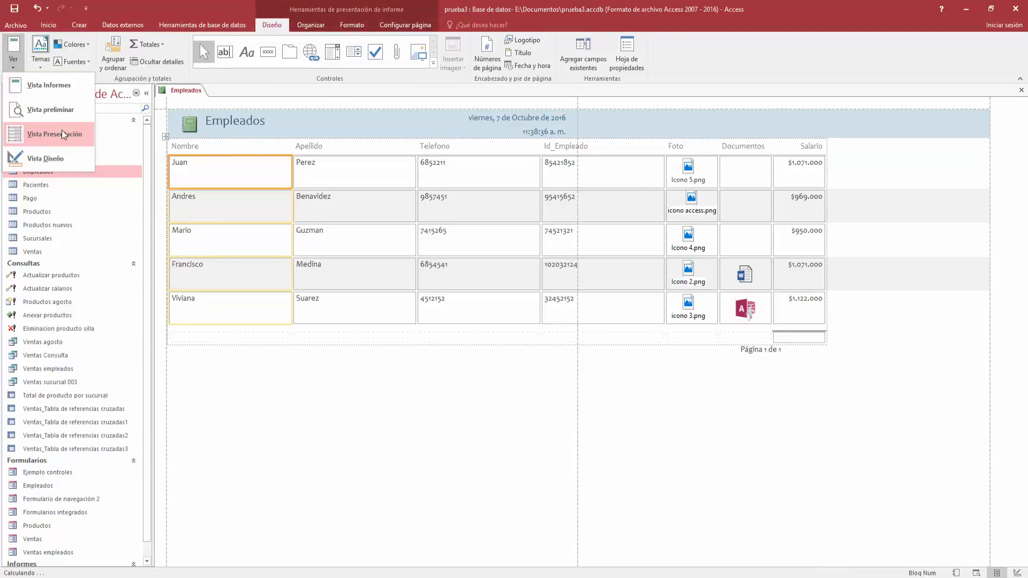
click(75, 125)
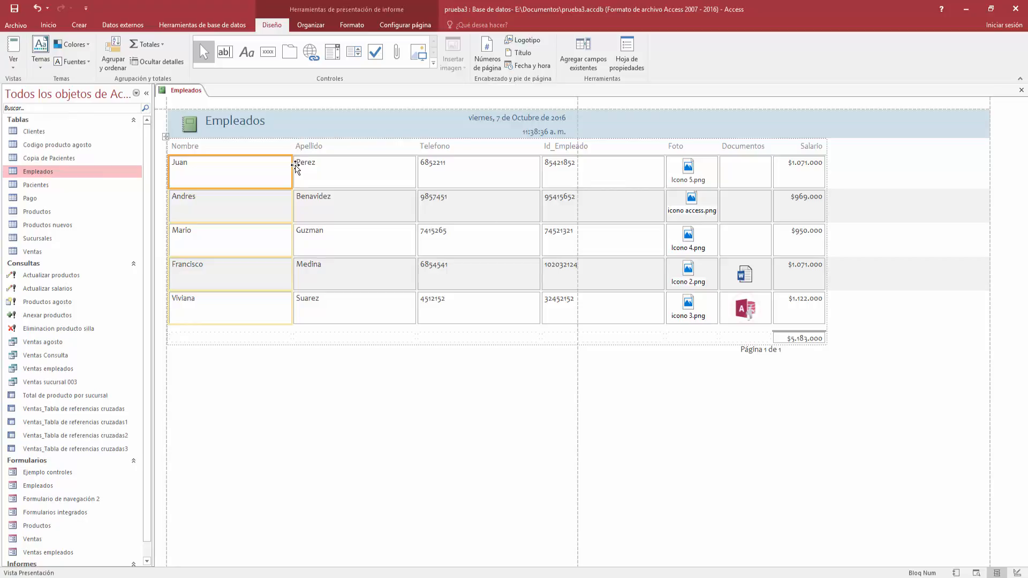
click(292, 162)
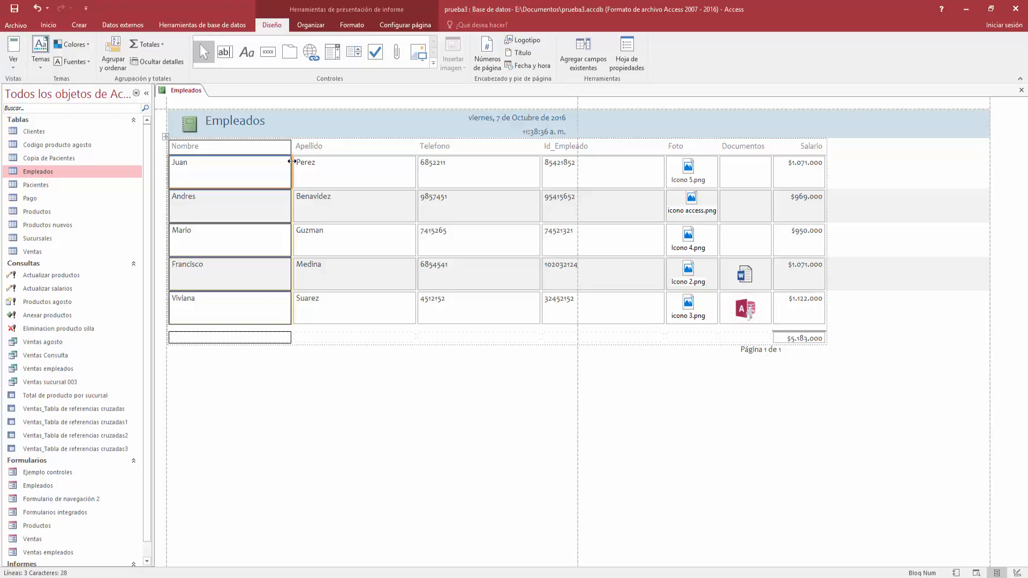
mouse_move(291, 161)
mouse_down()
mouse_move(205, 161)
mouse_move(292, 166)
mouse_up()
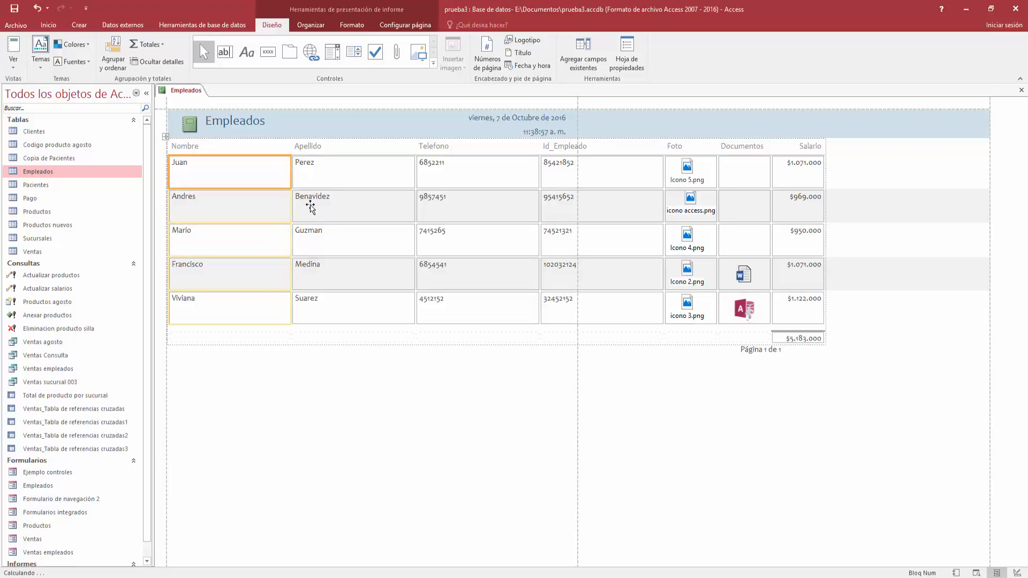
key(Delete)
key(ctrl+z)
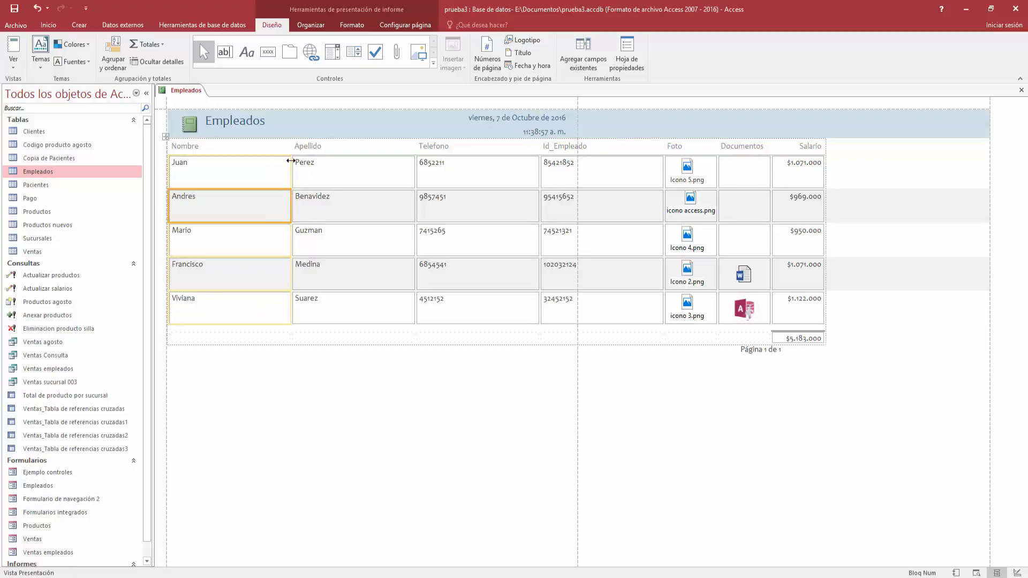
click(289, 147)
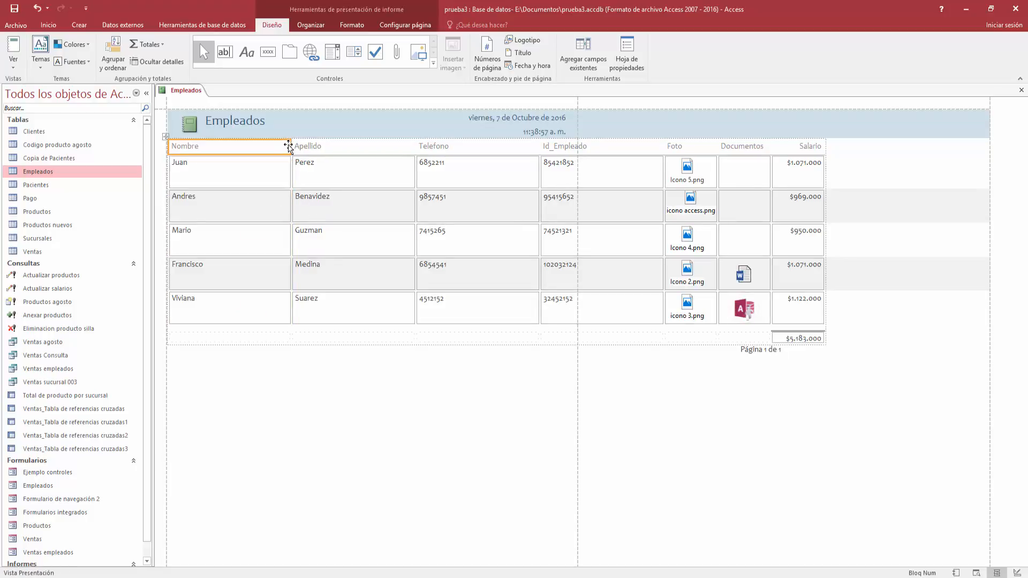
click(290, 147)
click(292, 146)
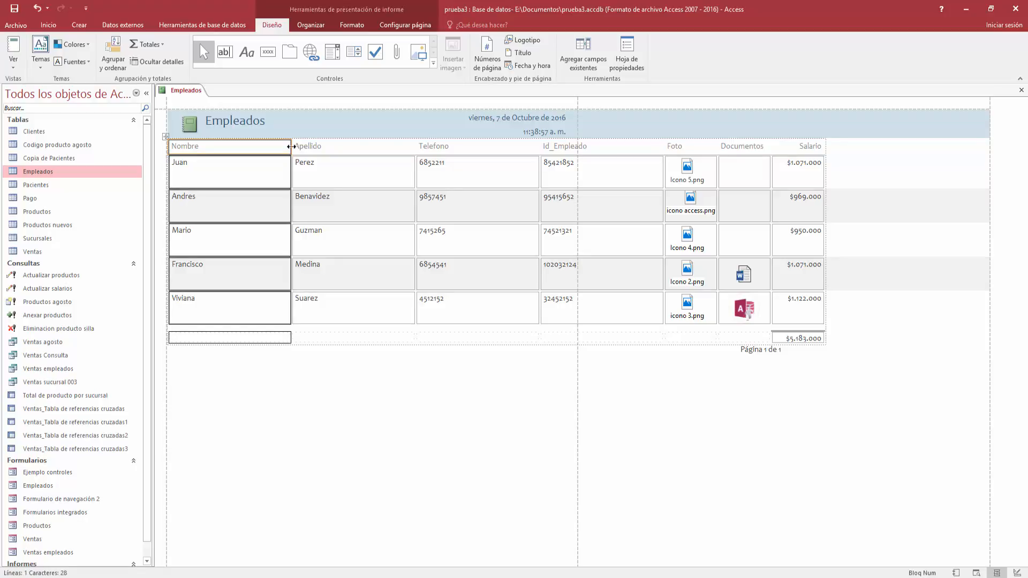
drag(289, 146, 210, 164)
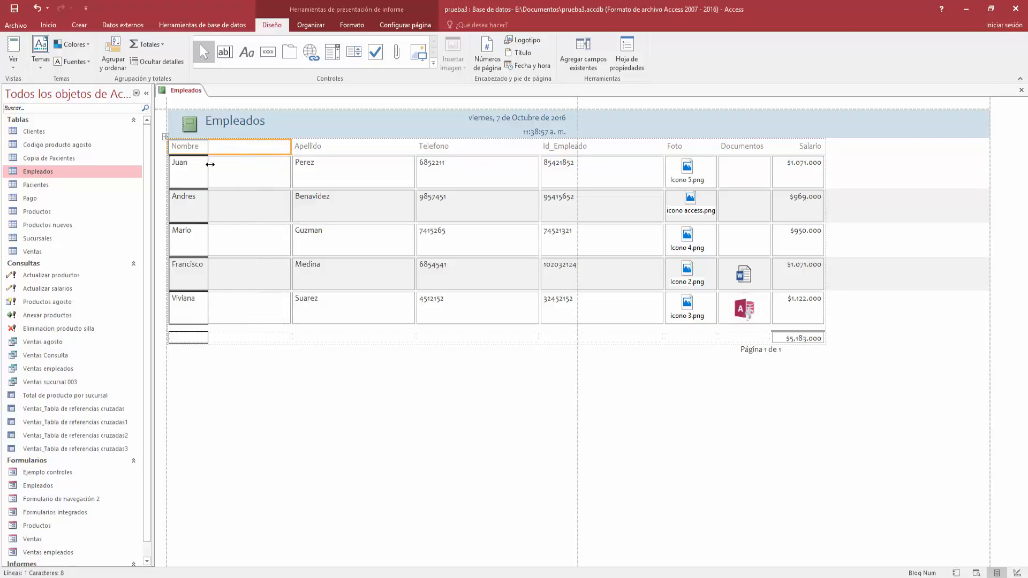
drag(210, 164, 210, 165)
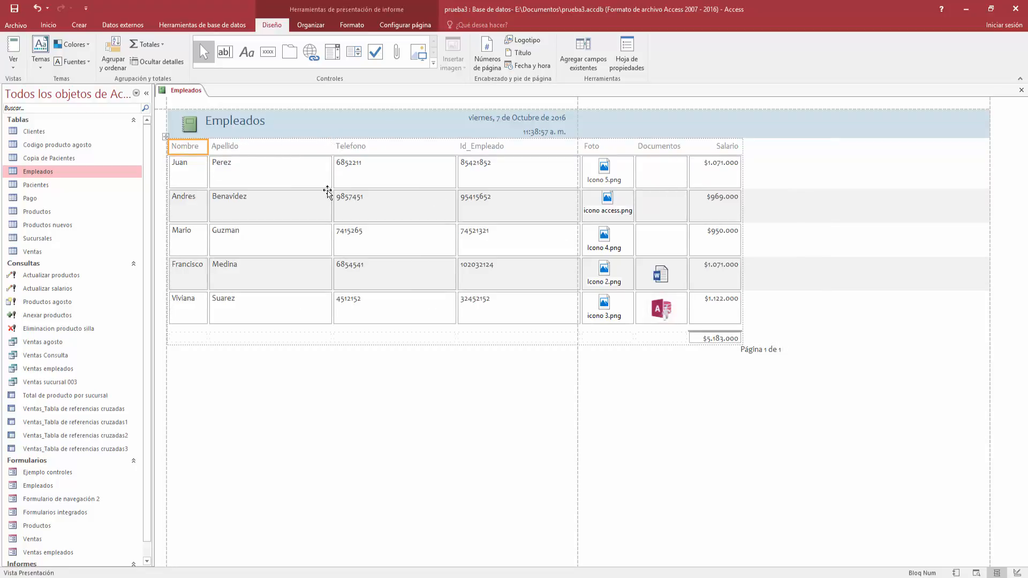
Step: Narrow the Apellido, Telefono and Id_Empleado columns to fit their headings and contents
click(313, 145)
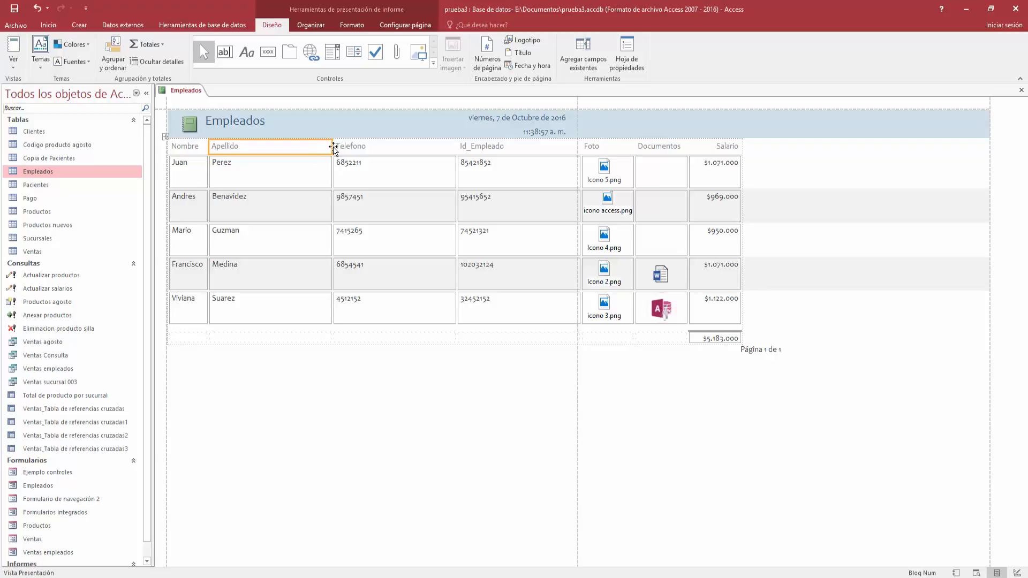
click(332, 146)
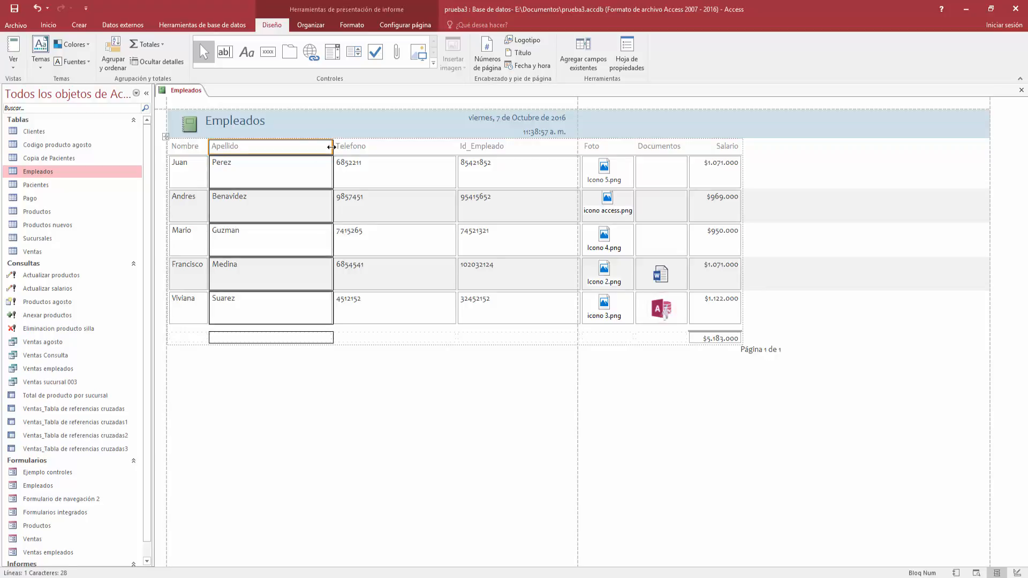
drag(332, 146, 251, 157)
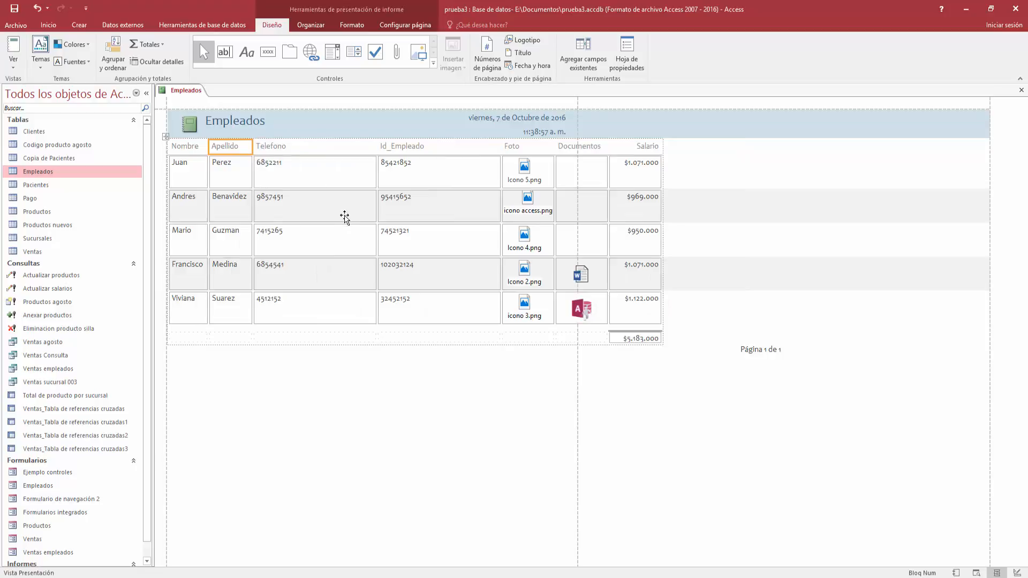
drag(376, 148, 289, 157)
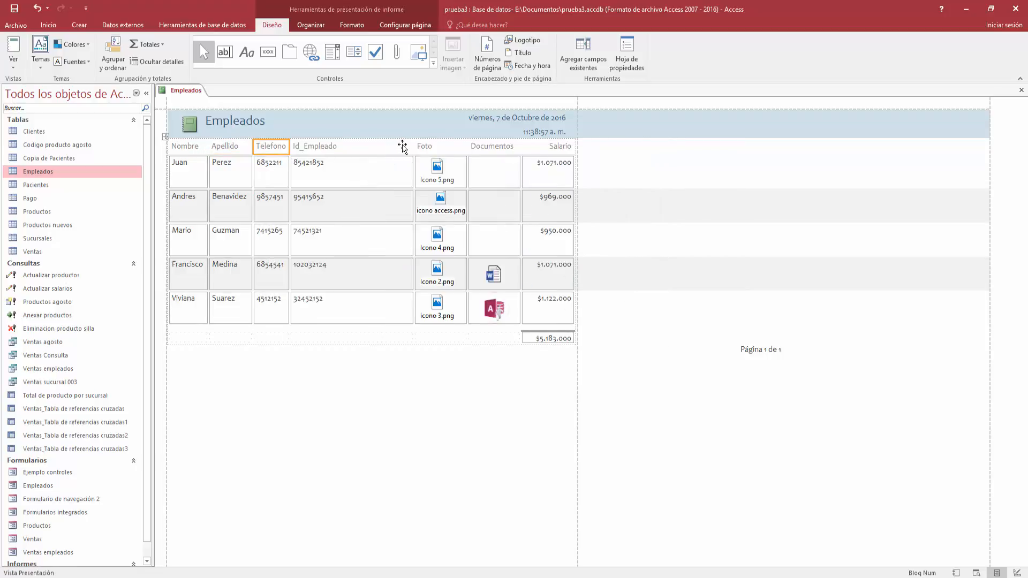
click(409, 150)
drag(410, 149, 342, 150)
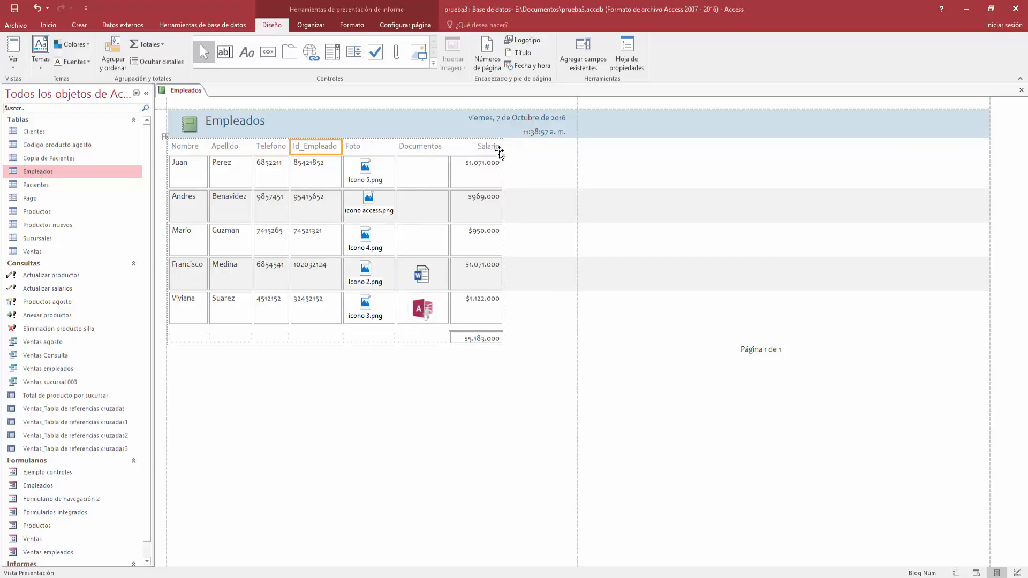
Step: Make the Salario total box slightly taller and move the page number box beneath it, inside the first page's boundary
click(487, 338)
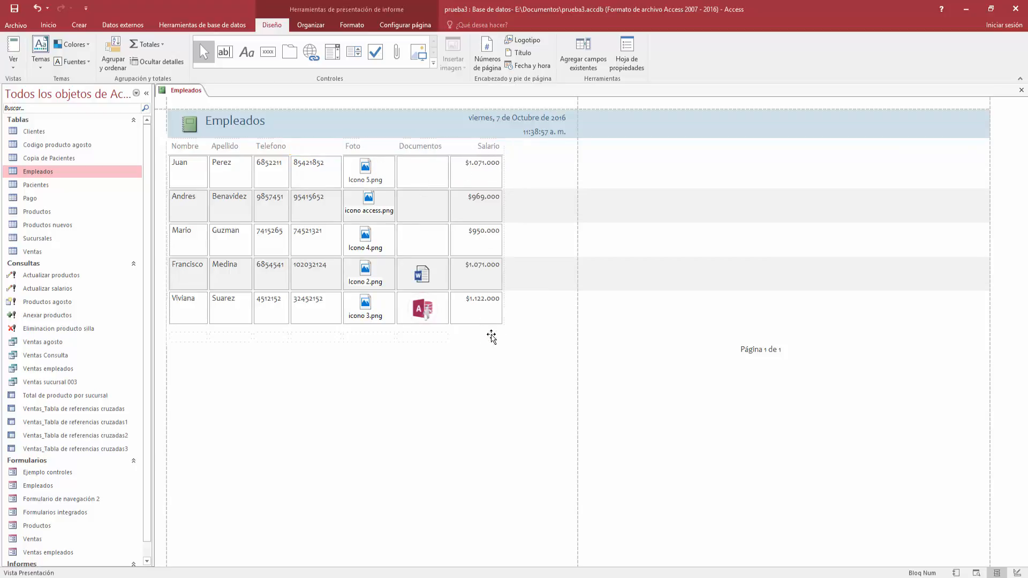
key(Delete)
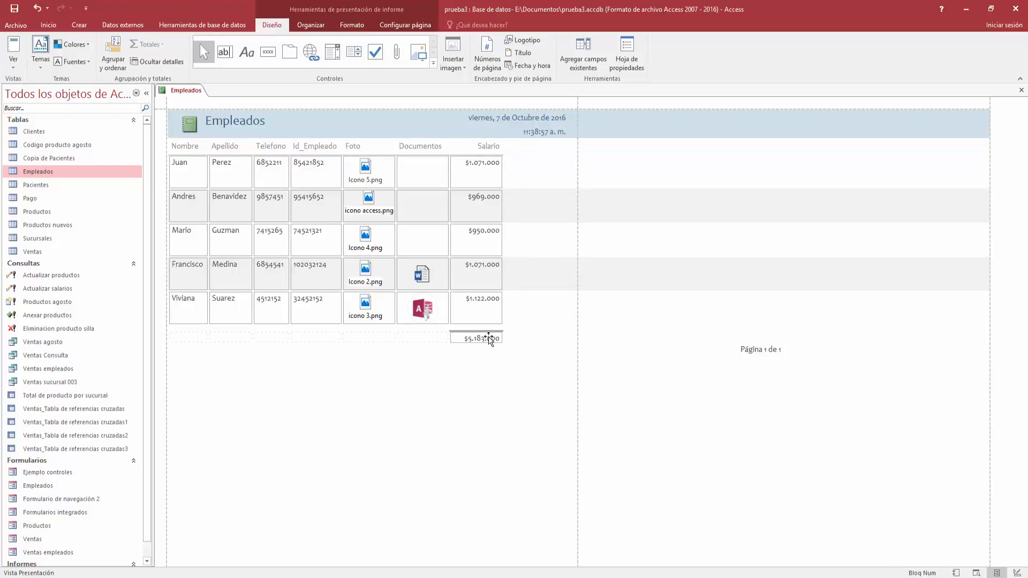
key(ctrl+z)
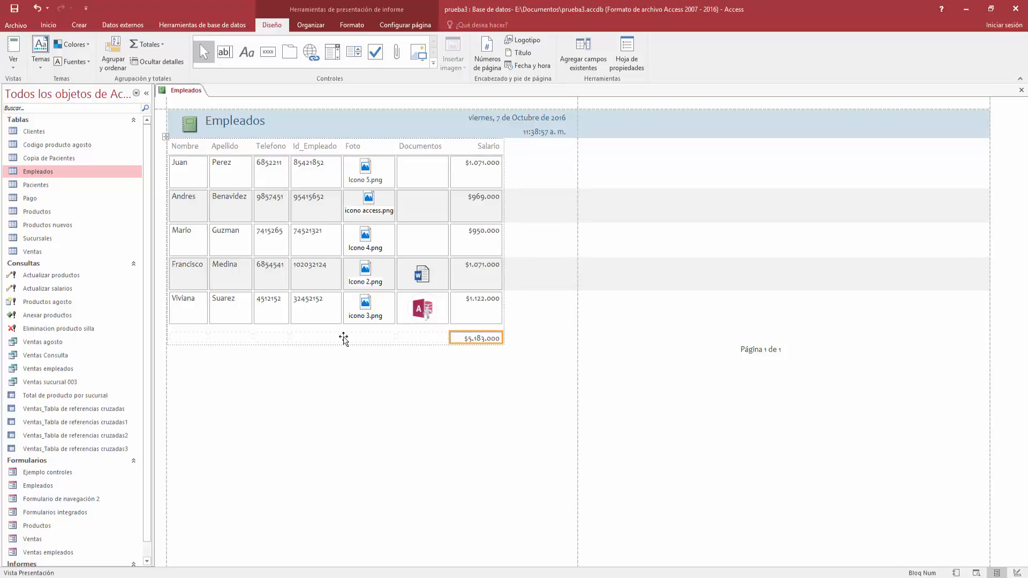
click(463, 342)
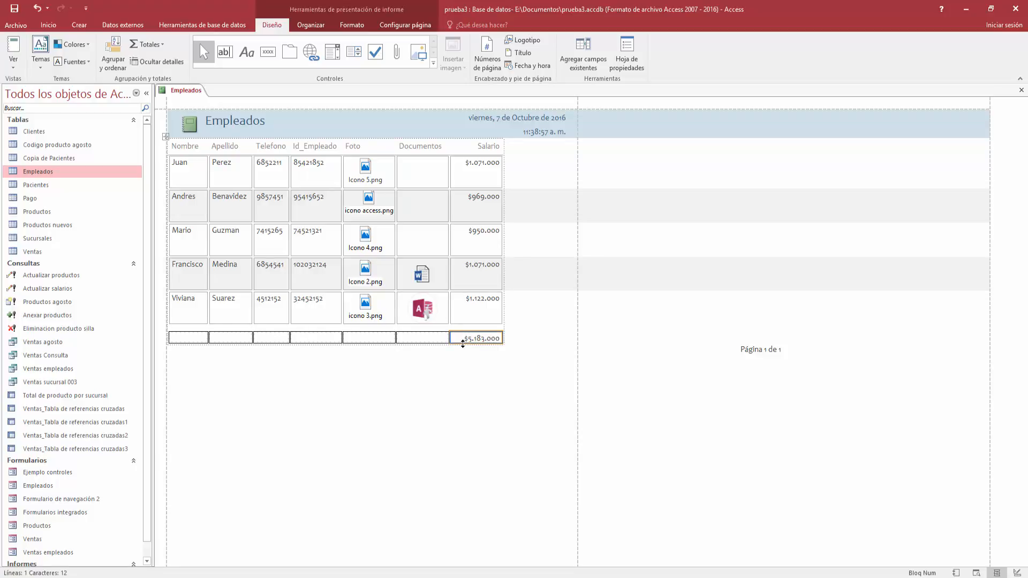
drag(463, 343, 463, 345)
click(466, 363)
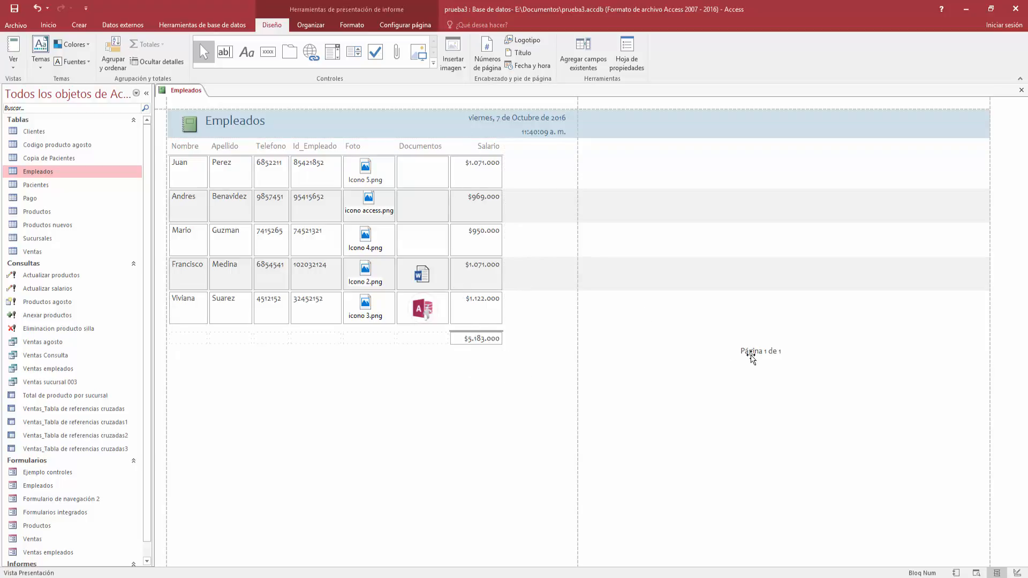
click(752, 356)
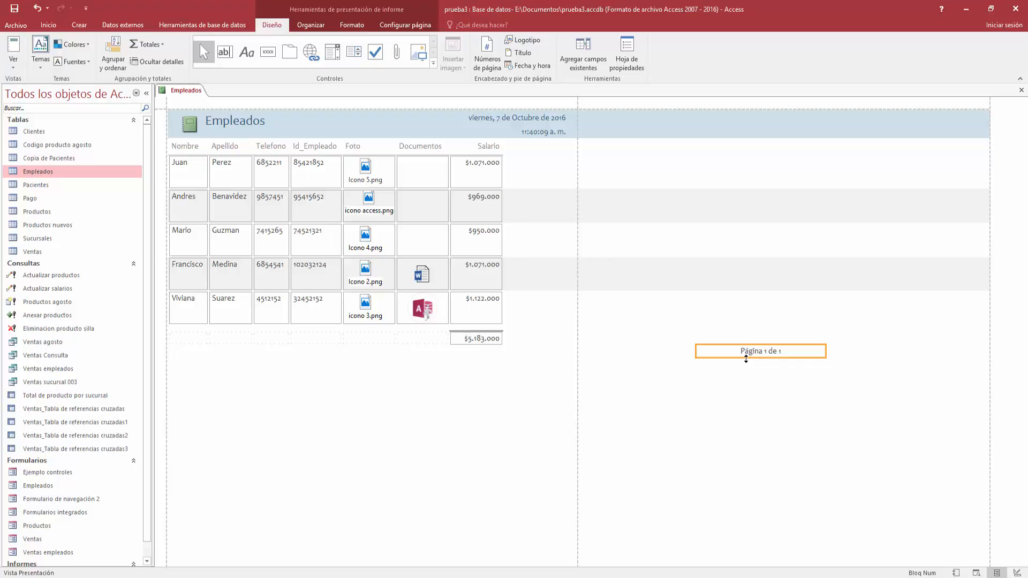
drag(745, 355, 494, 357)
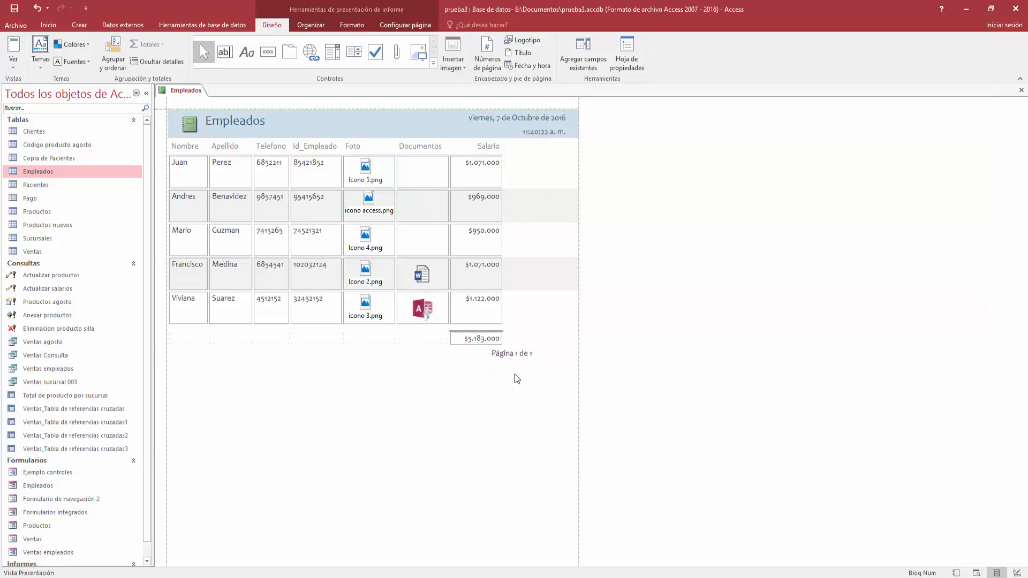
Step: Check in Vista preliminar that all columns, the total and the page number fit on one page, and close the preview
click(20, 73)
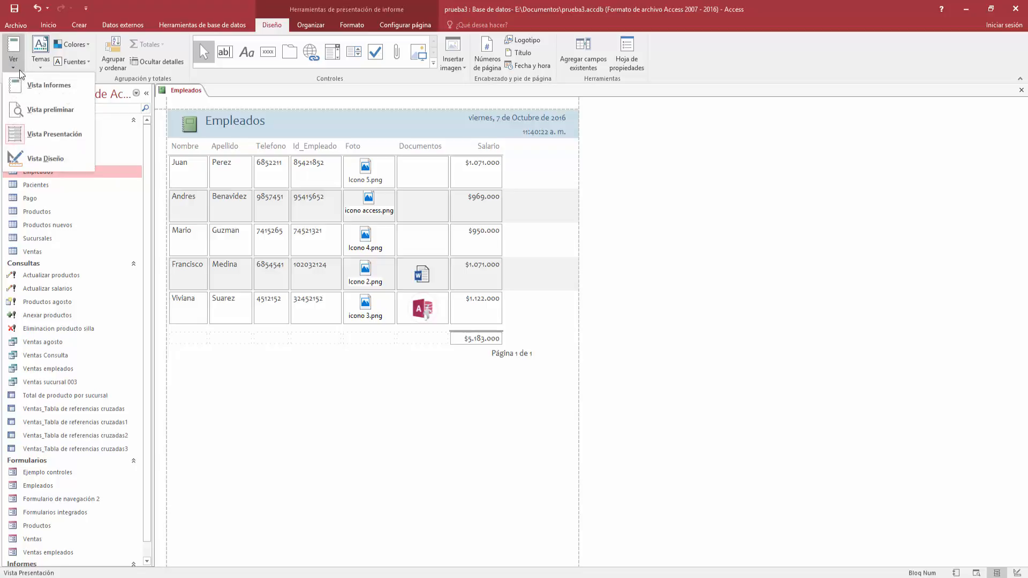
click(70, 110)
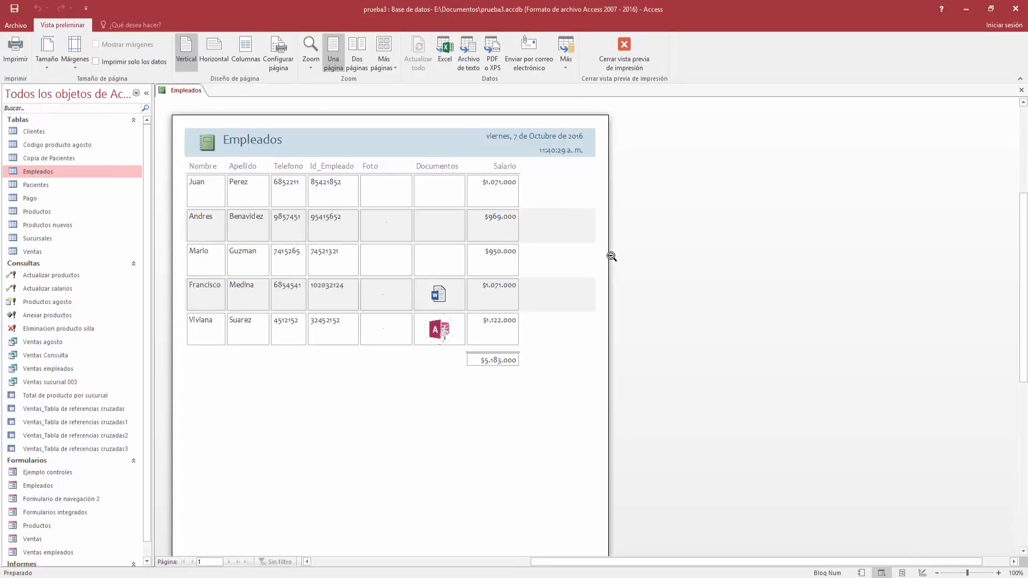
scroll(484, 350, down, 5)
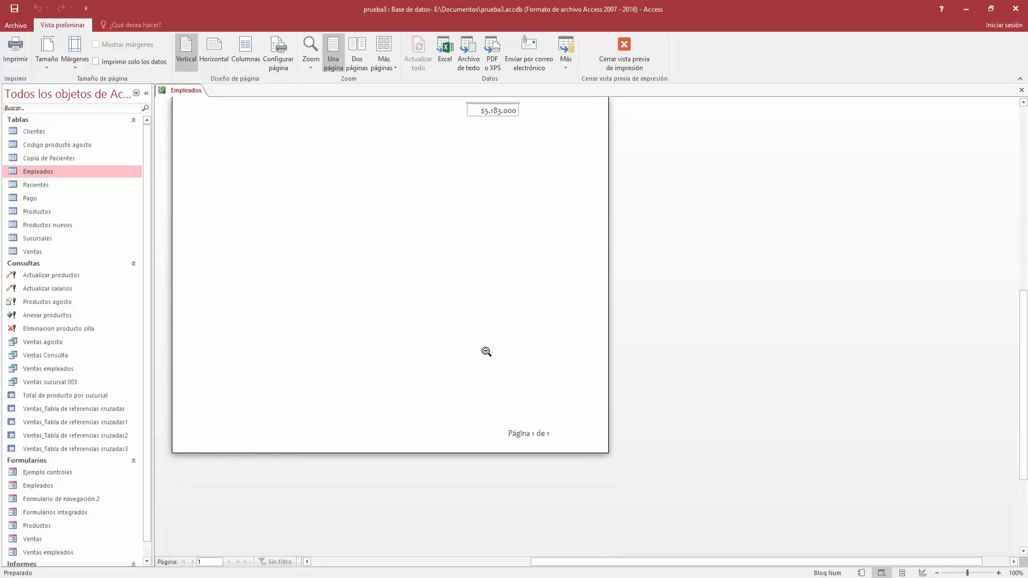
scroll(486, 352, up, 5)
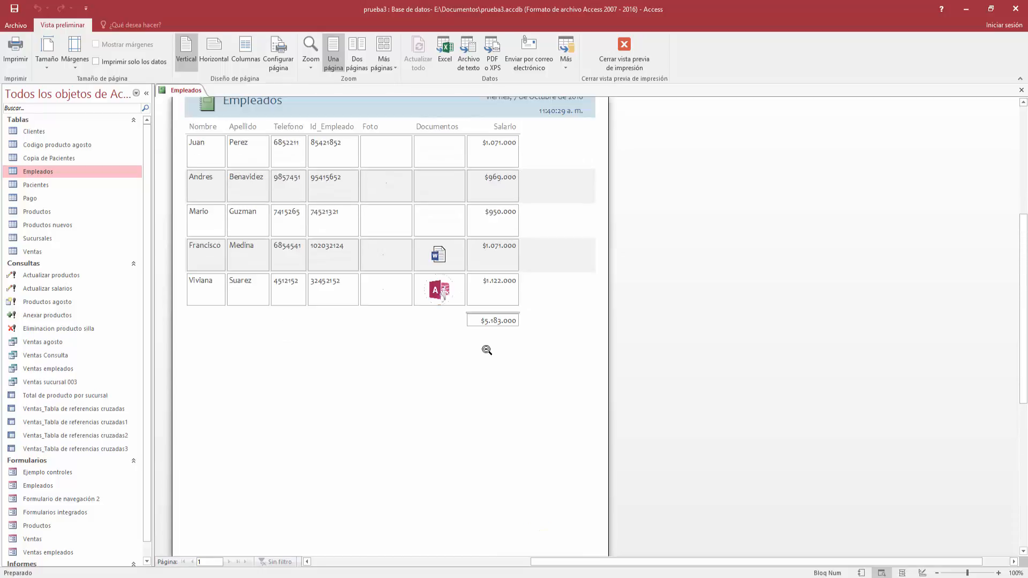
scroll(487, 348, up, 2)
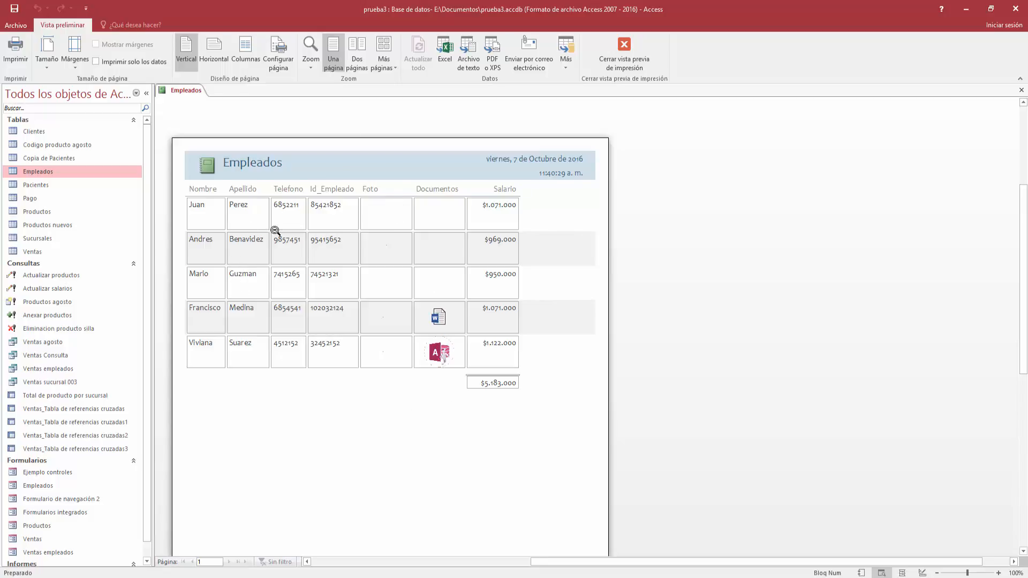
scroll(552, 302, down, 3)
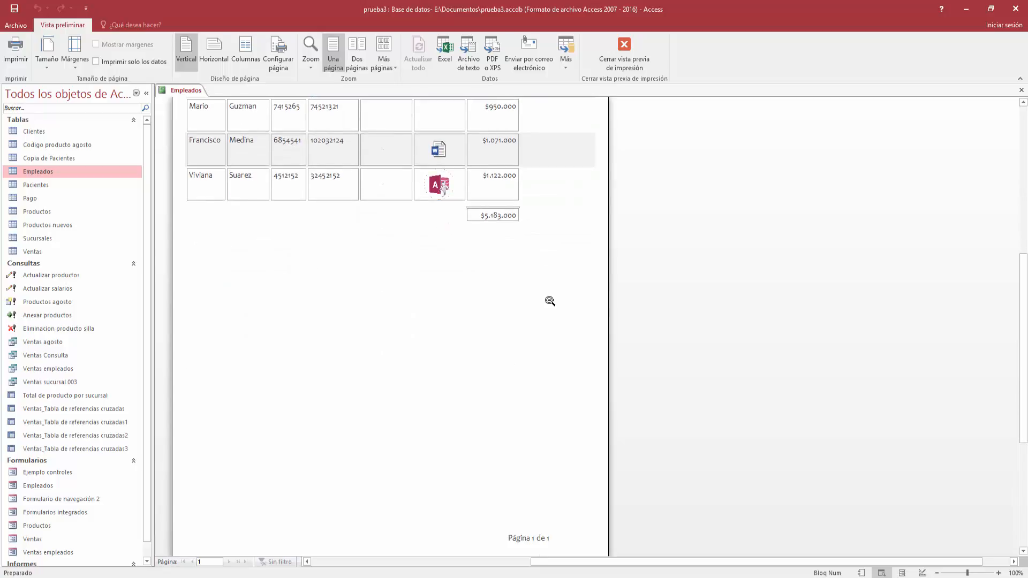
scroll(593, 171, up, 2)
click(624, 53)
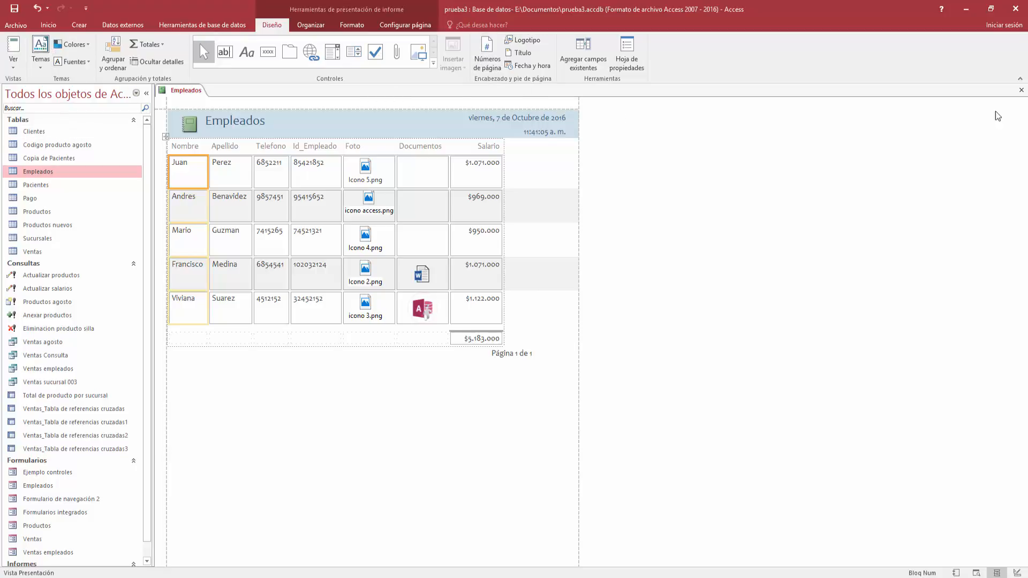
Step: Close the report and save its design under the name Empleados
click(1021, 90)
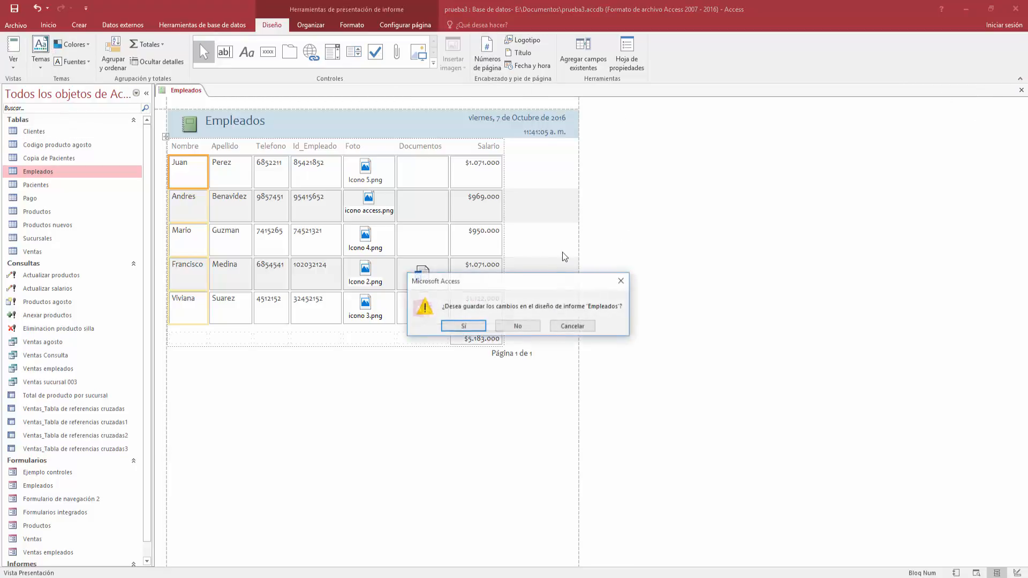
click(456, 328)
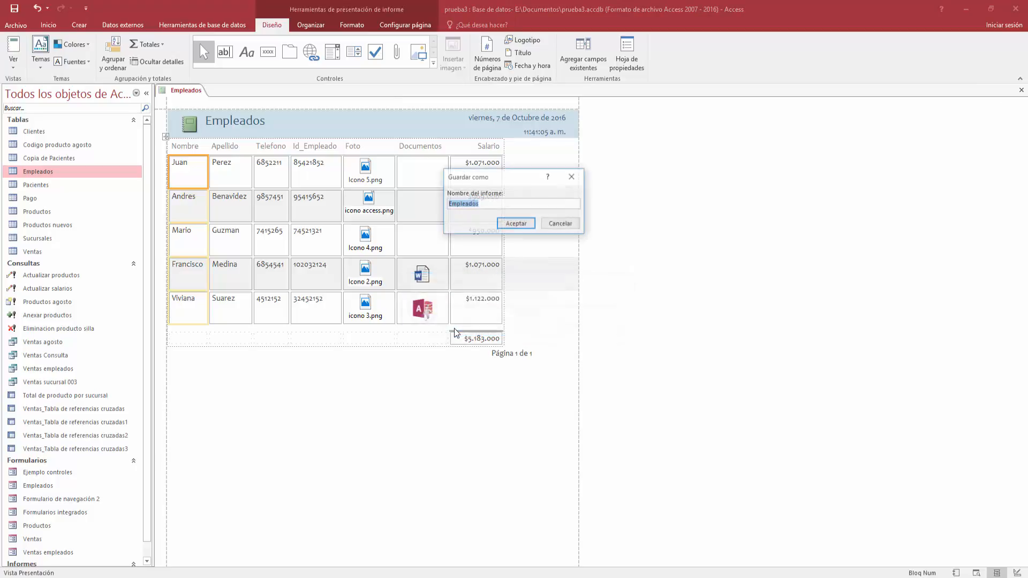
click(528, 227)
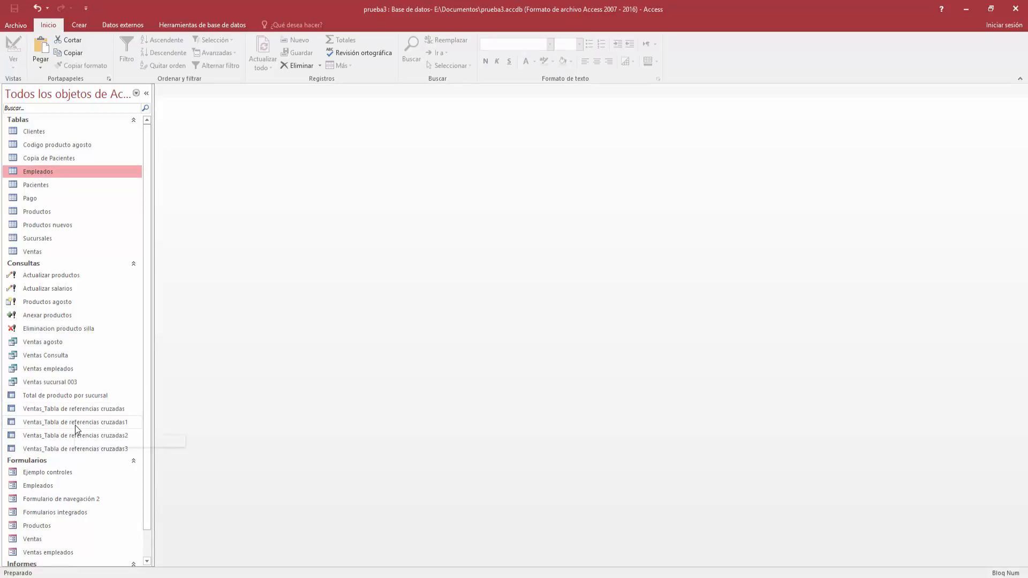
Step: Open the saved Empleados report from the Informes group to review it, and close it
scroll(75, 425, down, 1)
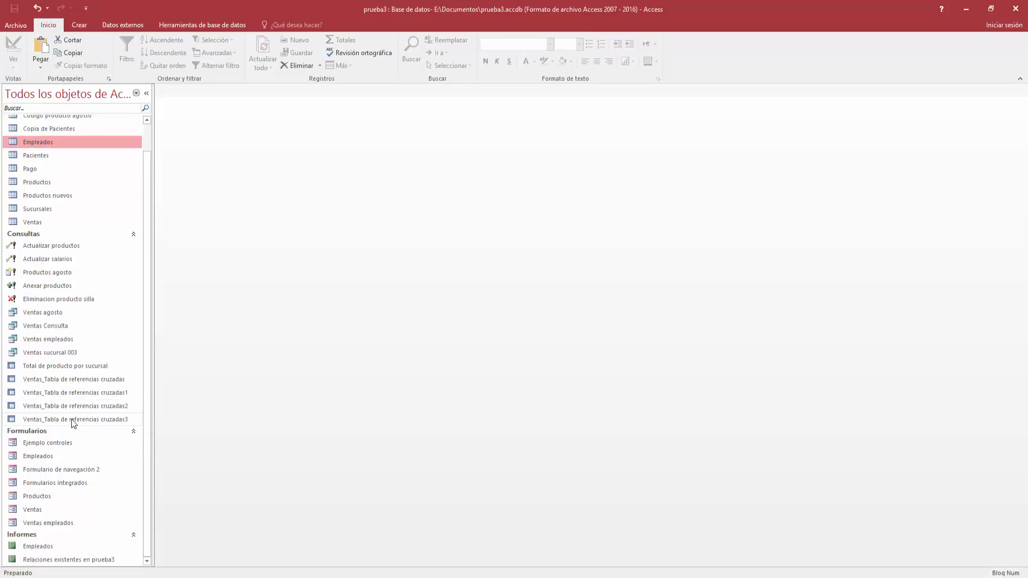
click(50, 549)
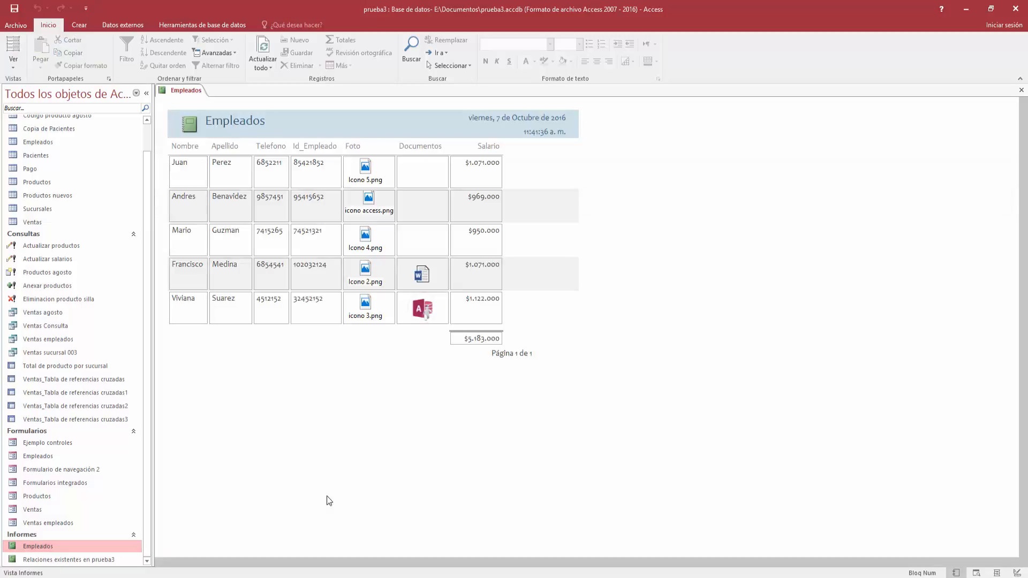
click(1021, 90)
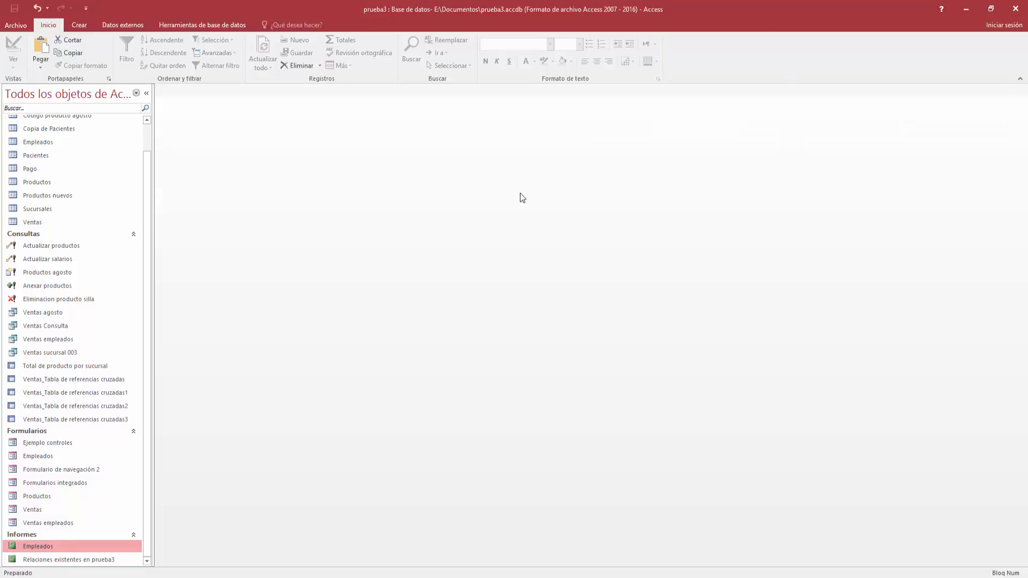
Step: Start the Asistente para informes and choose Tabla: Ventas as the source of the report's fields
click(80, 26)
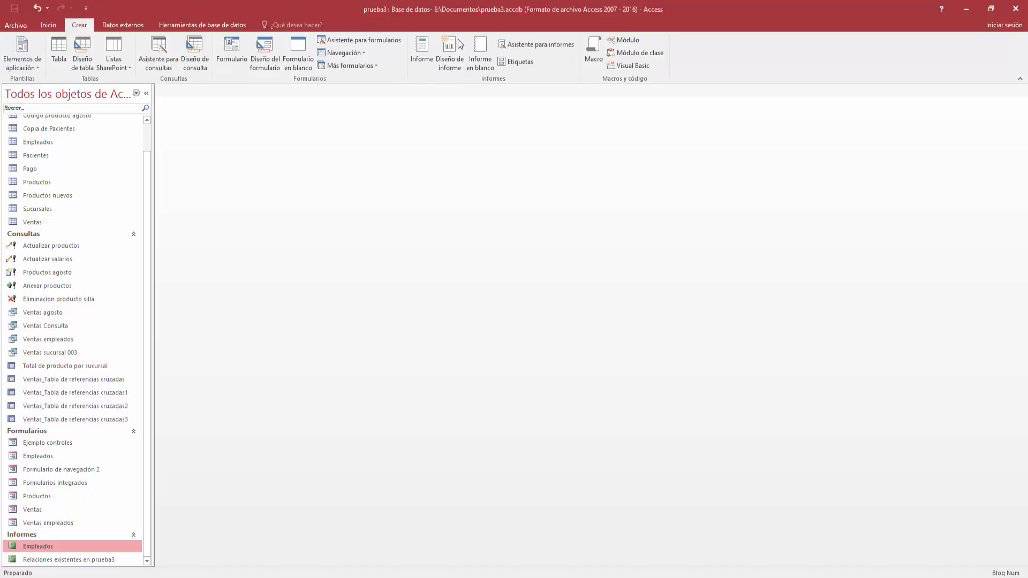
click(568, 47)
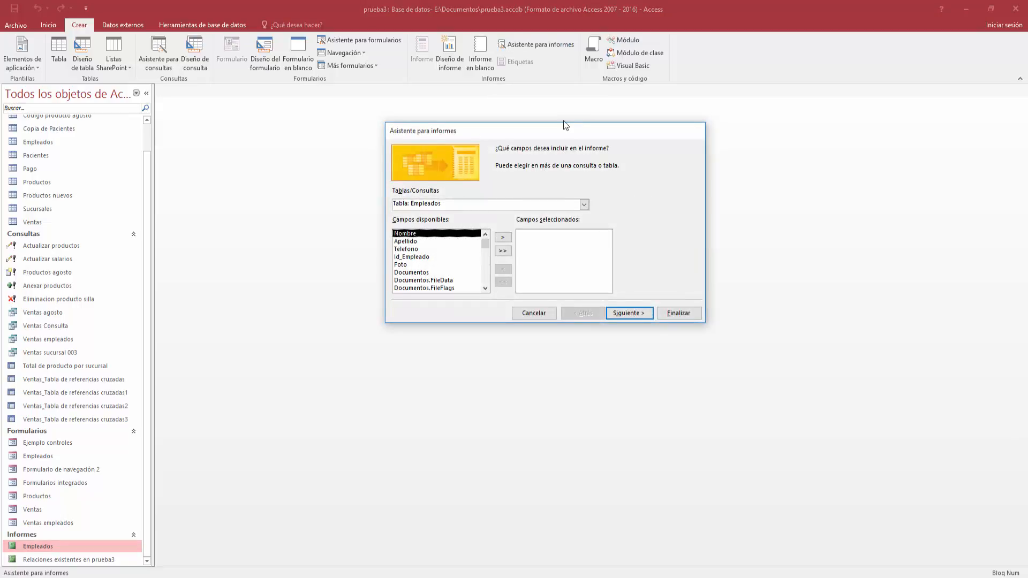
drag(566, 130, 554, 105)
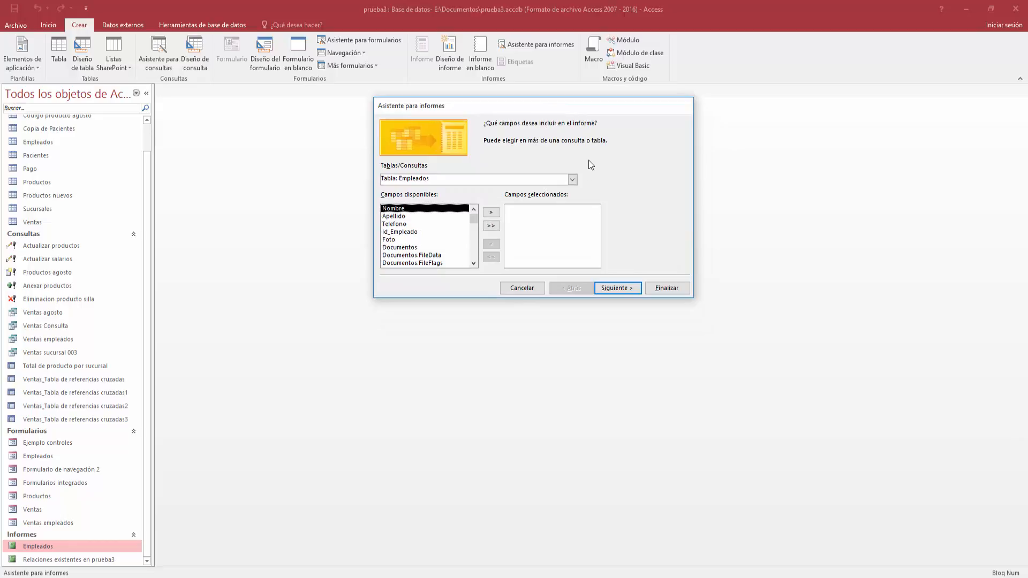
click(576, 181)
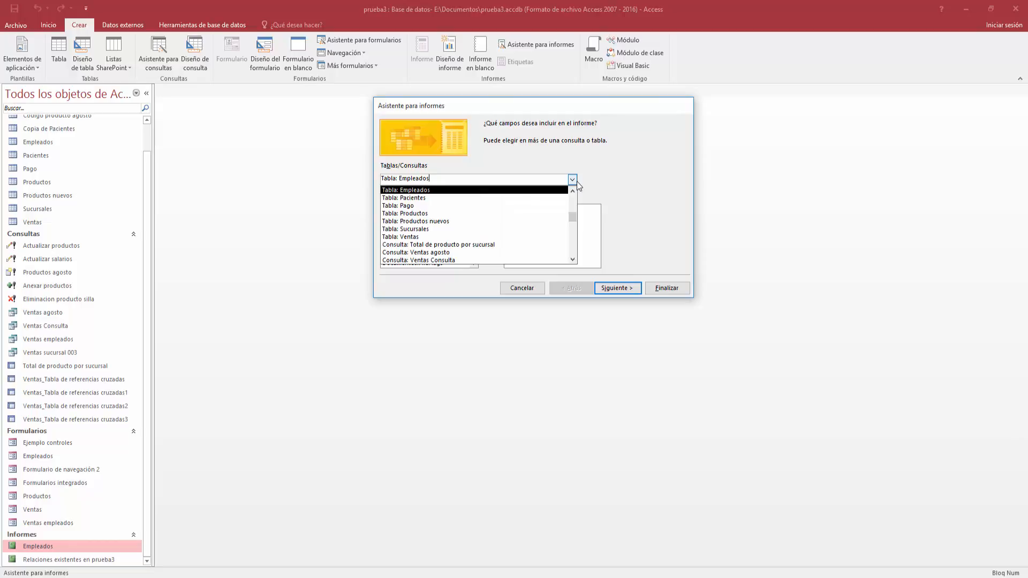
click(423, 237)
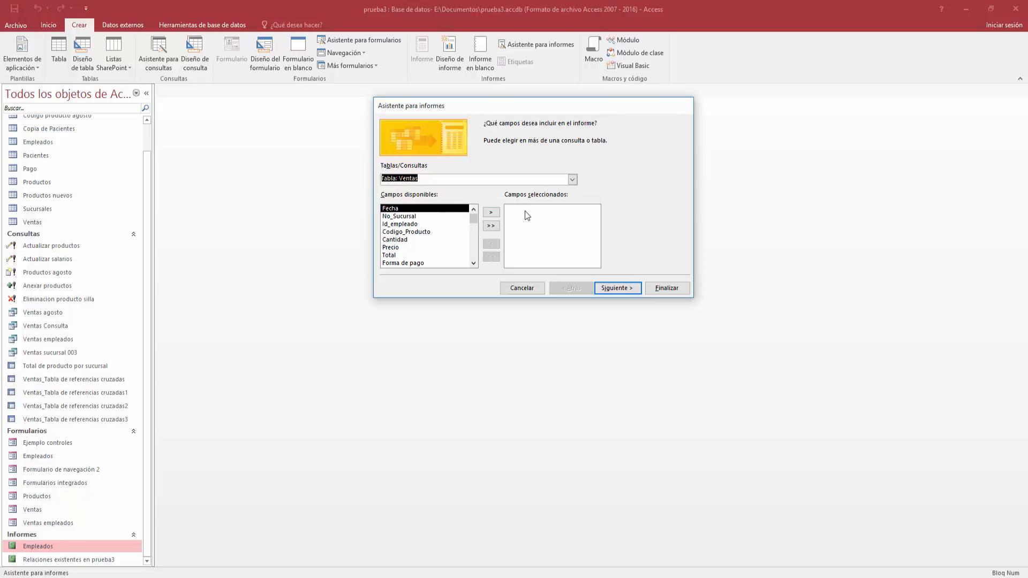
Step: Add the fields Fecha, No_Sucursal and Total from the Ventas table to the report's selected fields
click(491, 213)
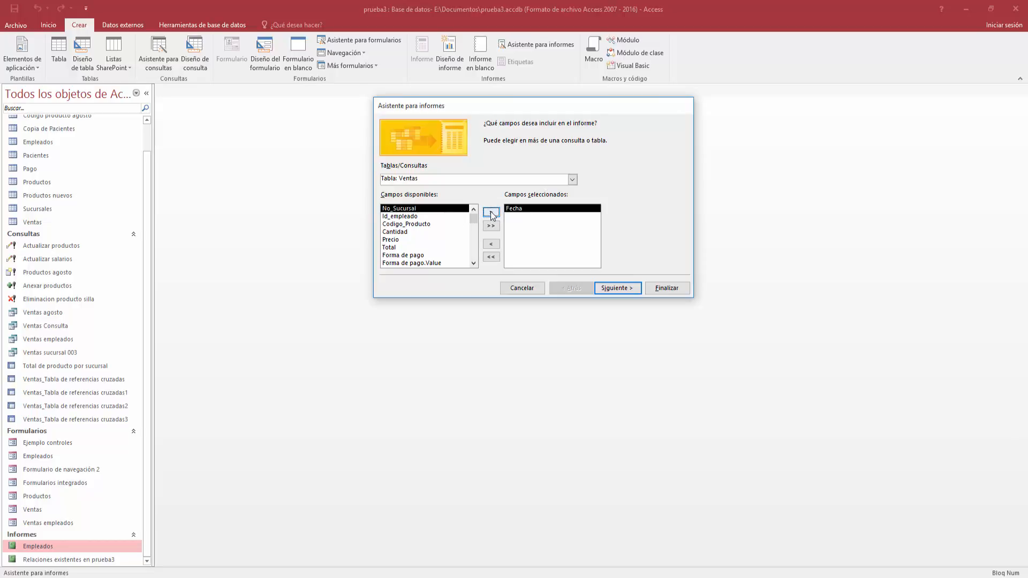
click(395, 248)
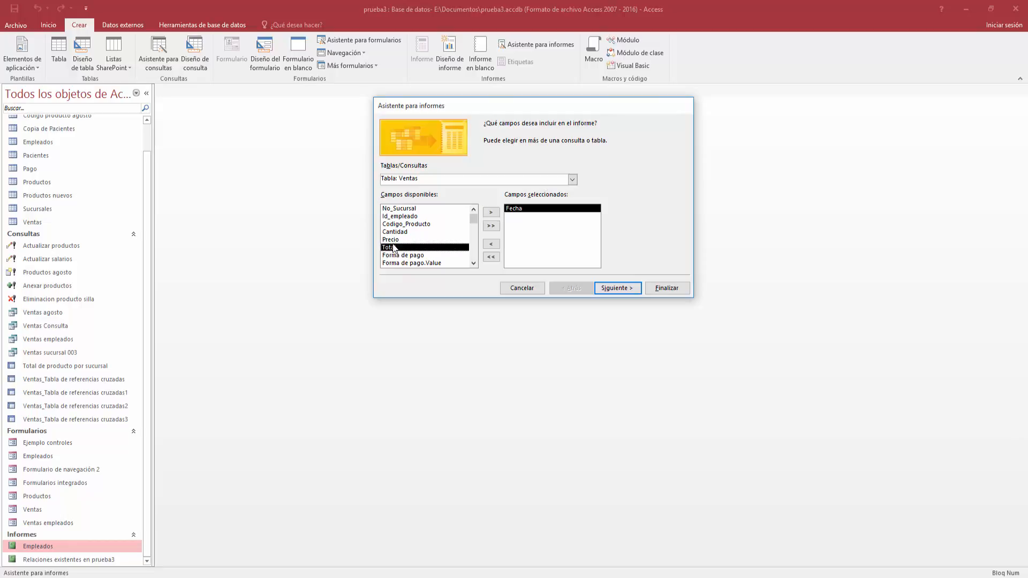
click(415, 209)
click(491, 214)
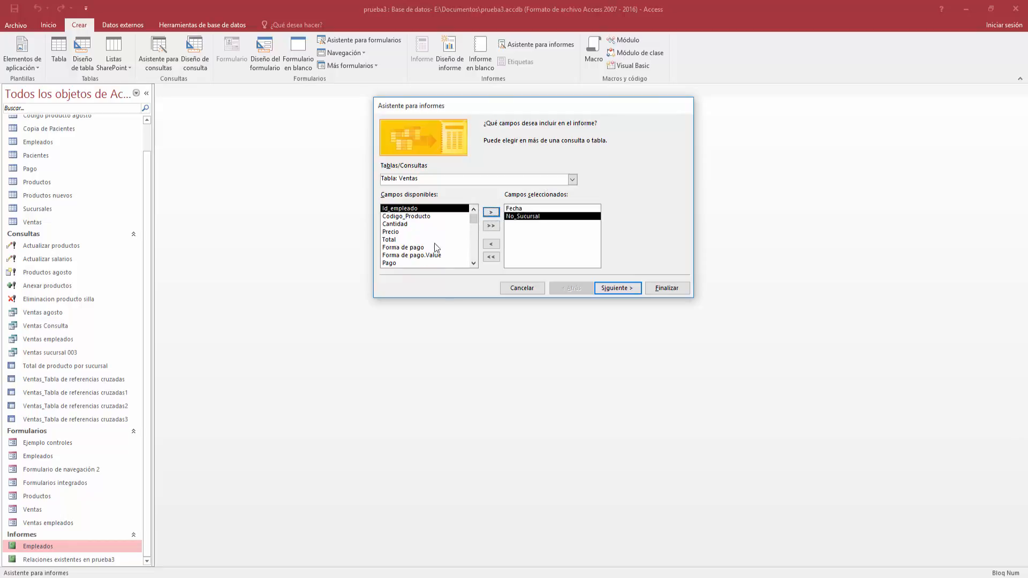
click(399, 239)
click(492, 214)
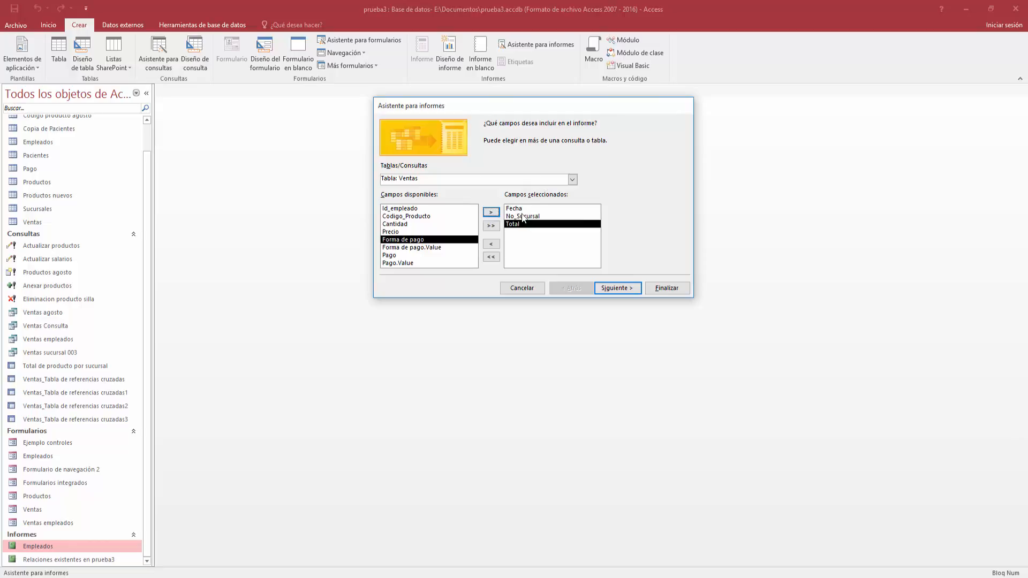
Step: Keep the No_Sucursal grouping at its Normal interval and add Fecha as a second grouping level beneath it
click(615, 290)
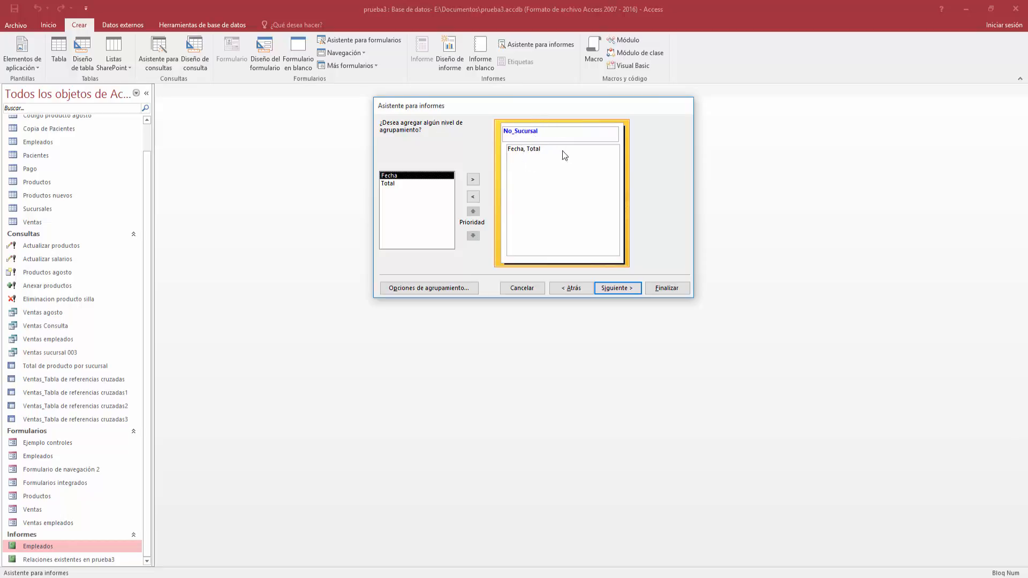
click(399, 183)
click(403, 177)
click(443, 288)
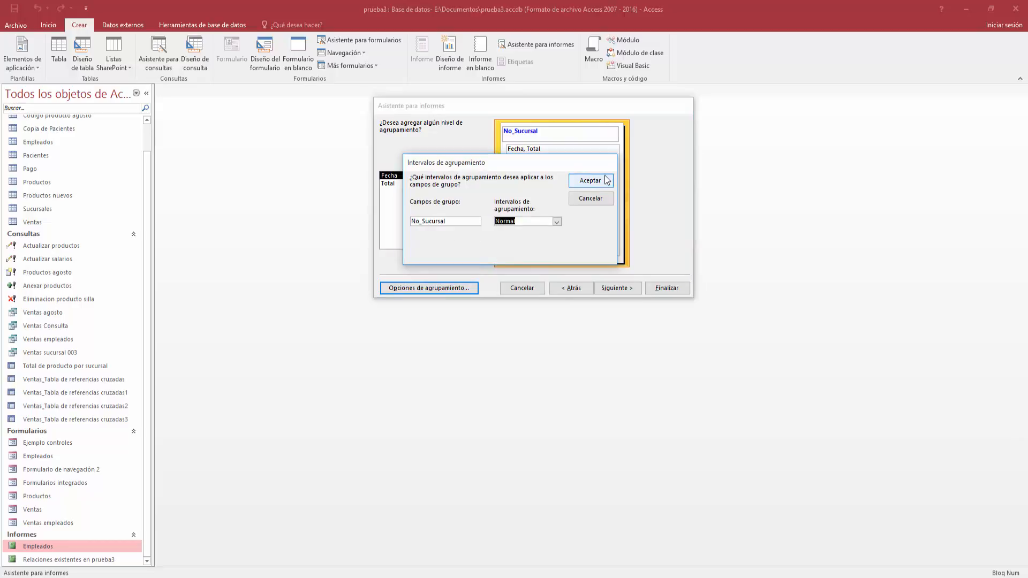
click(605, 177)
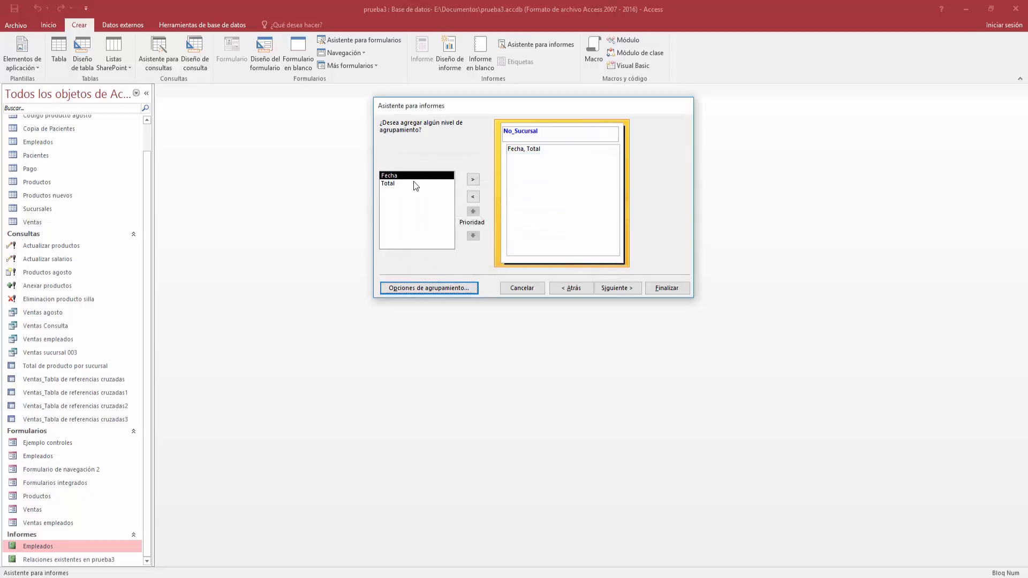
click(473, 180)
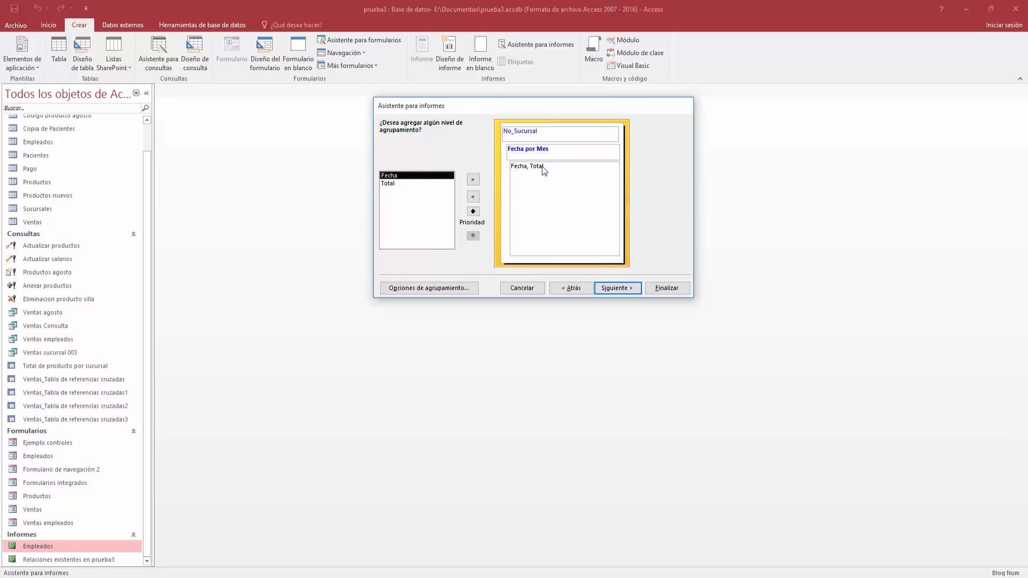
Step: Set the grouping interval of Fecha to Trimestre, leaving No_Sucursal at Normal, and accept the grouping options
click(458, 285)
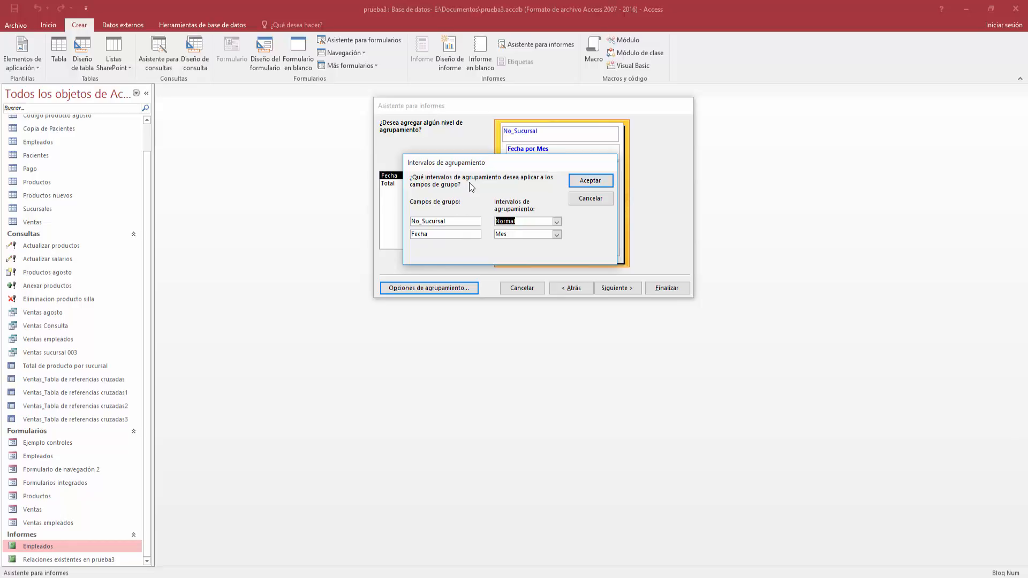
click(557, 222)
click(557, 222)
click(557, 222)
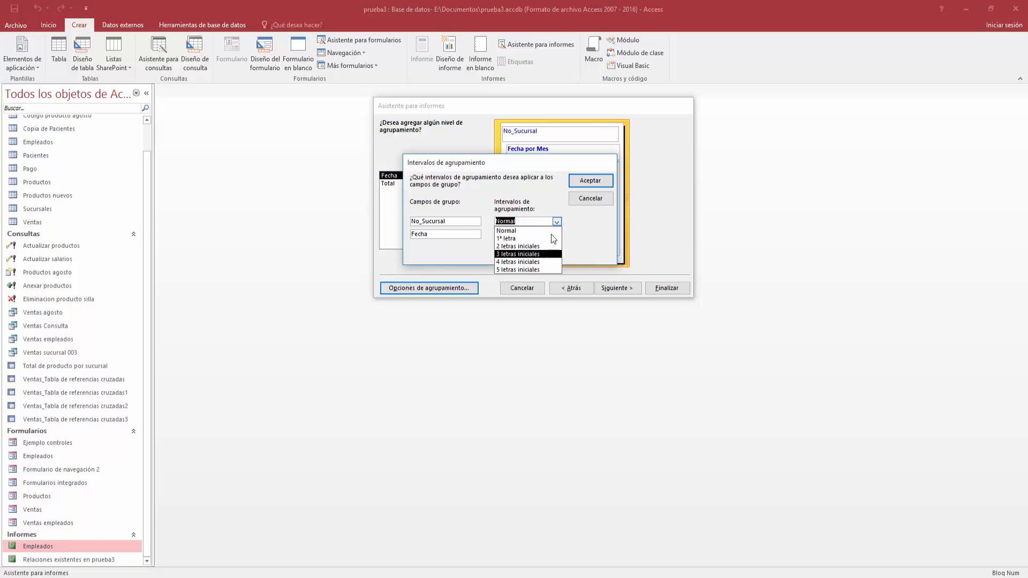
click(552, 230)
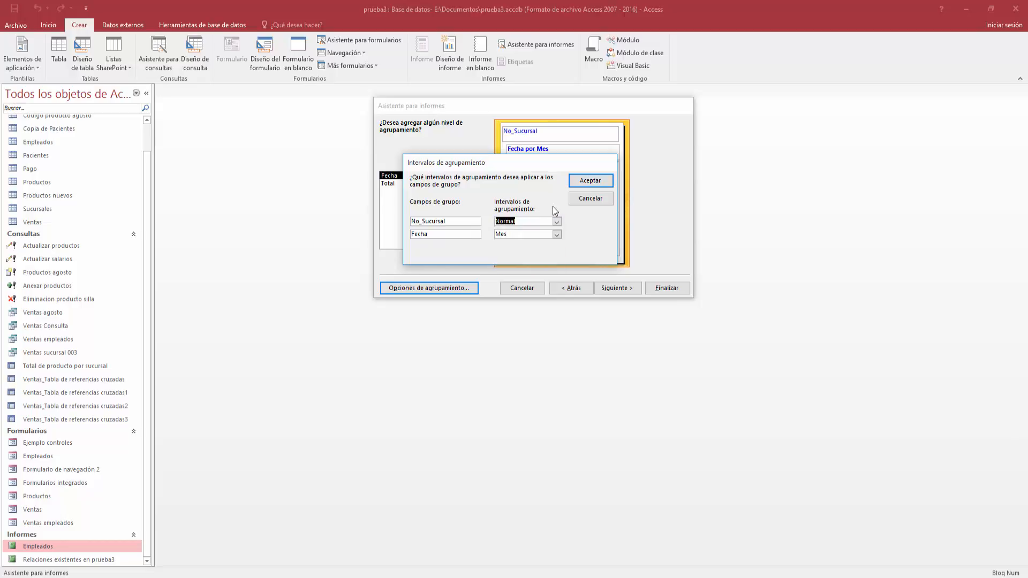
click(556, 235)
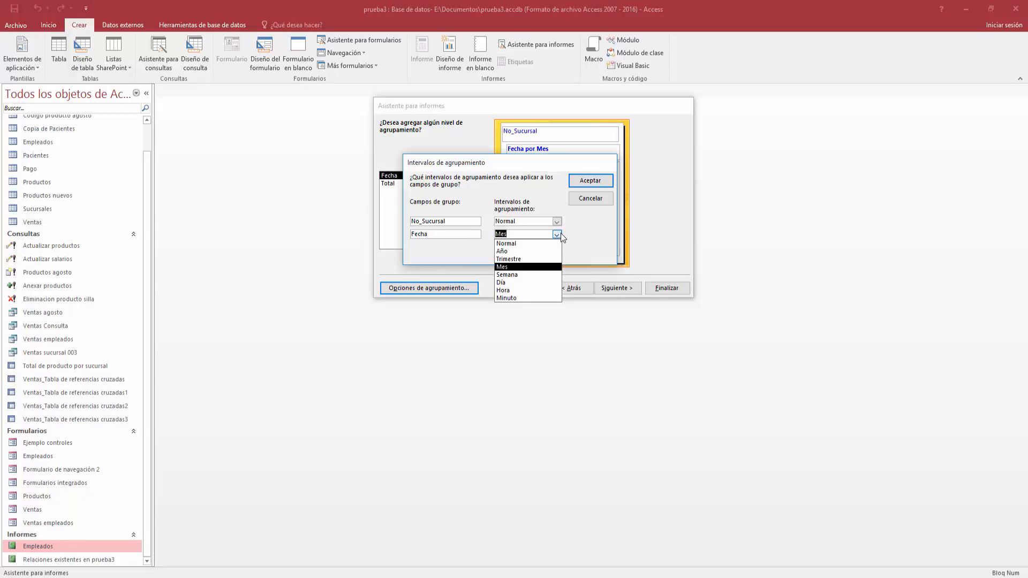
click(541, 261)
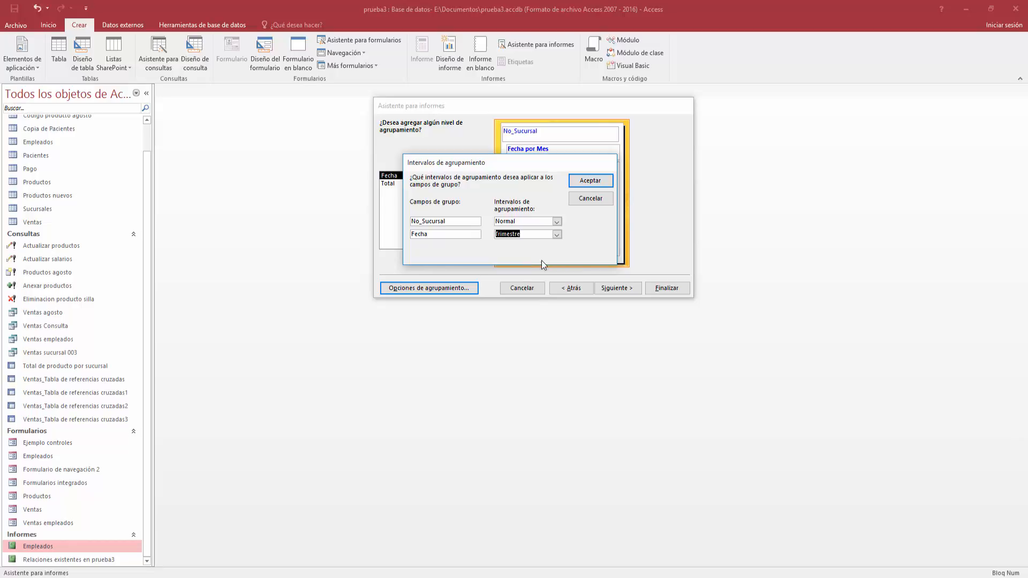
click(589, 183)
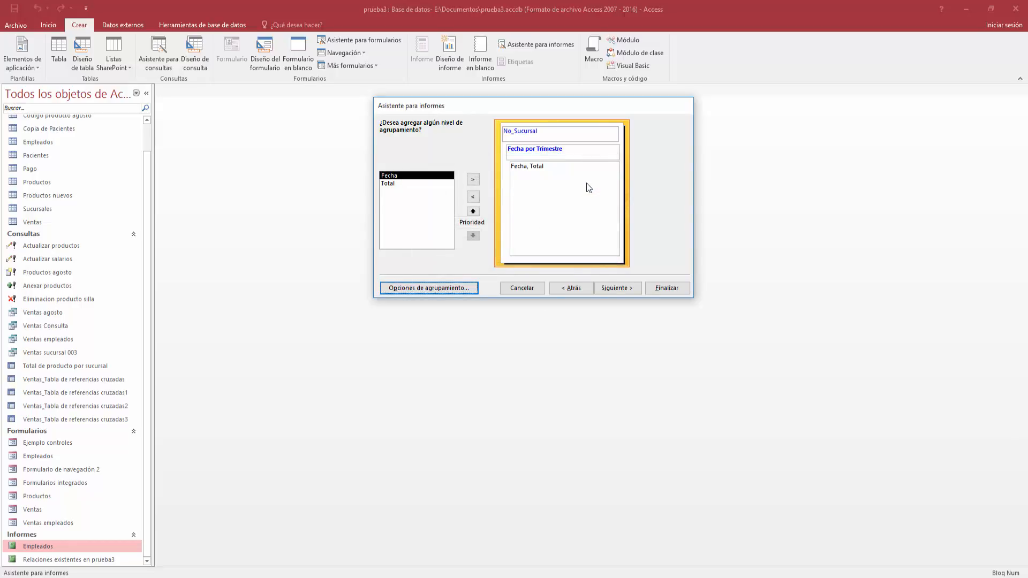
Step: Continue to the sorting criteria and sort the detail records by Fecha in ascending order
click(608, 289)
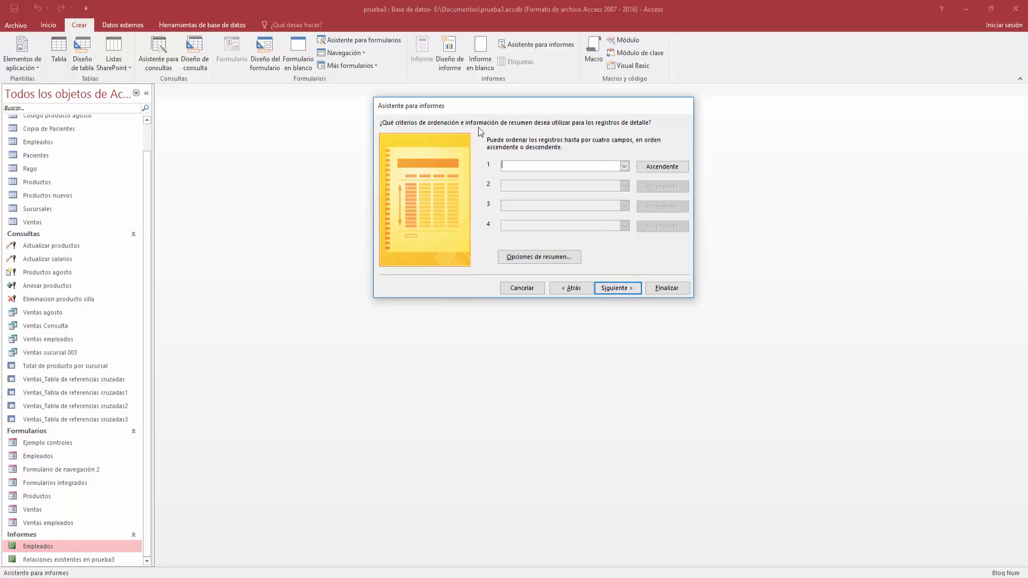
click(624, 167)
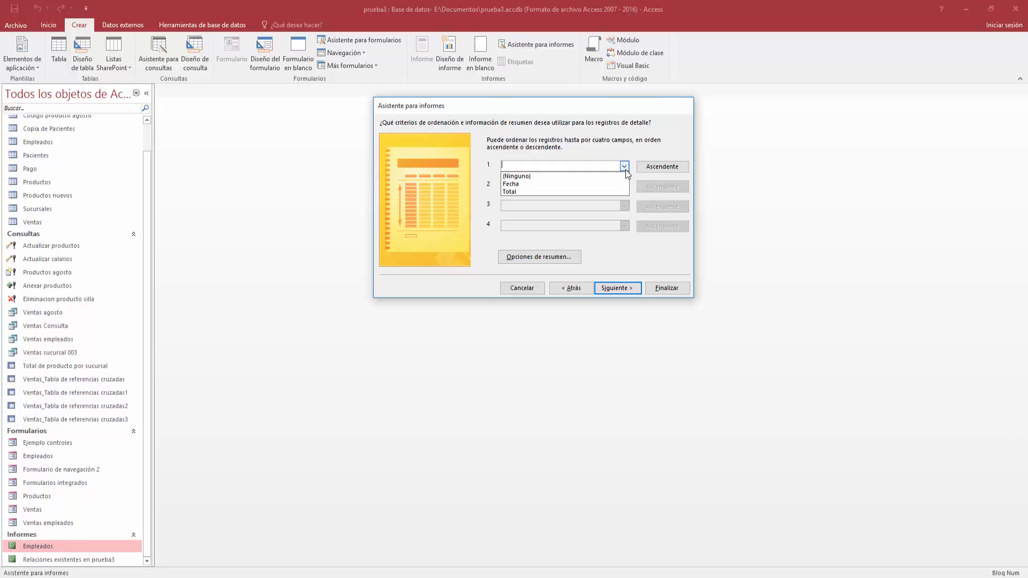
click(627, 184)
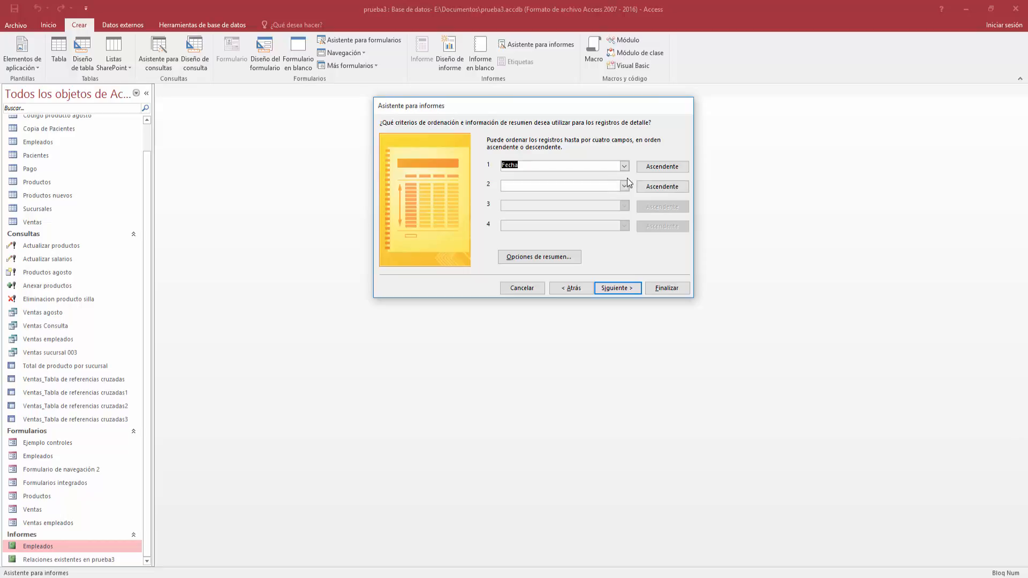
Step: Add a Suma summary for the Total field, showing Detalle y resumen, and accept the summary options
click(569, 261)
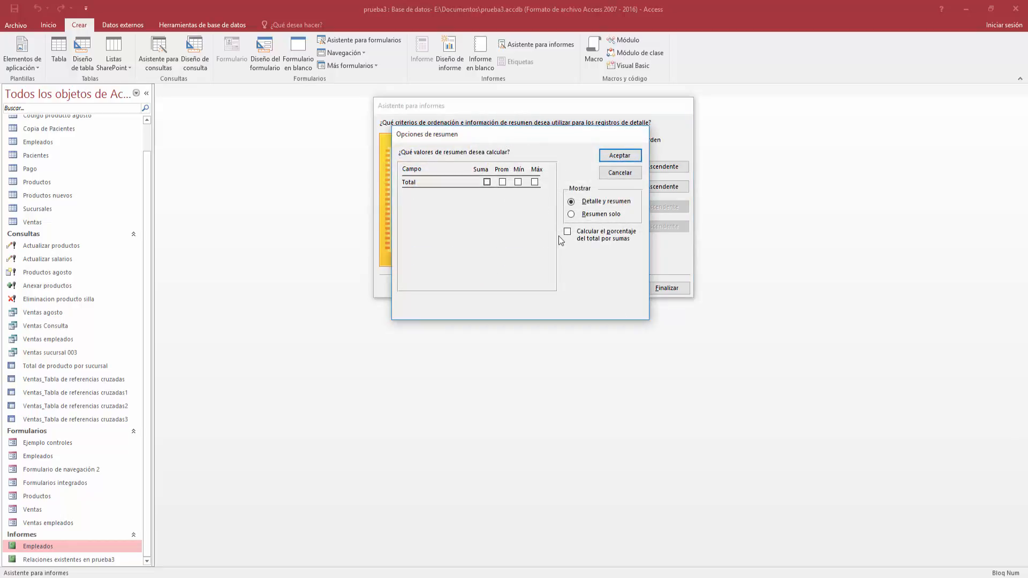
drag(522, 135, 516, 274)
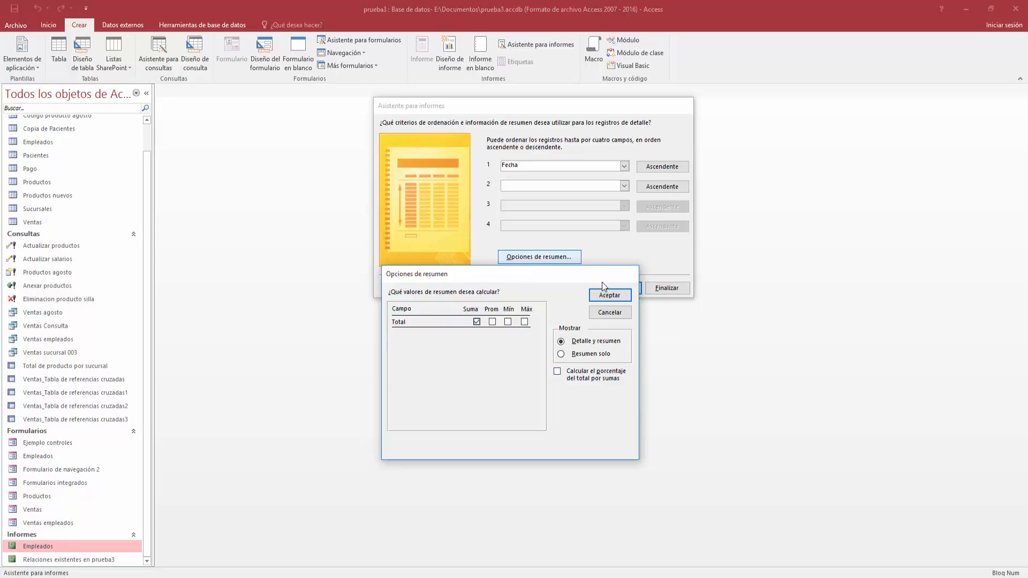
drag(602, 281, 595, 280)
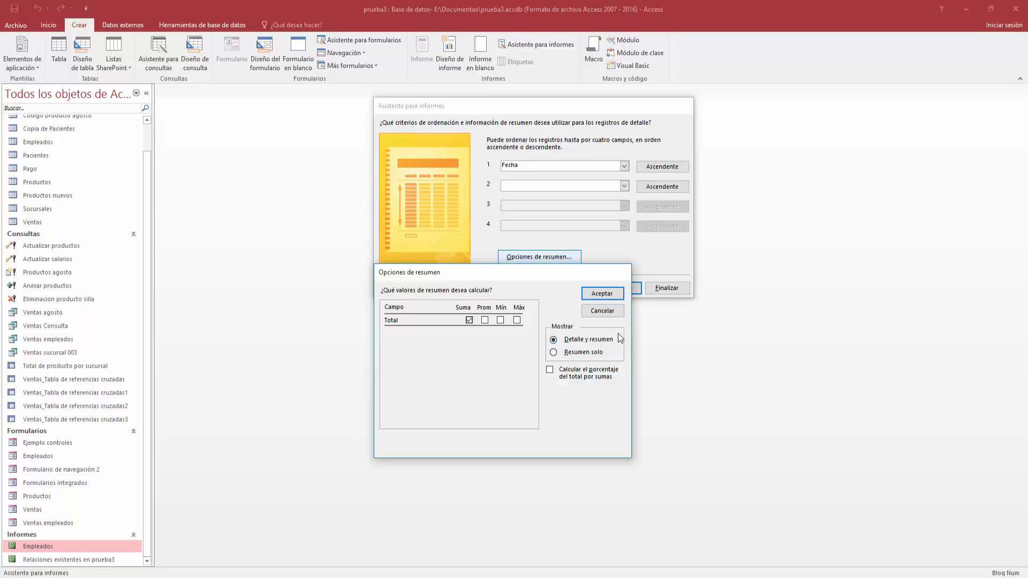
click(554, 353)
click(554, 342)
click(615, 300)
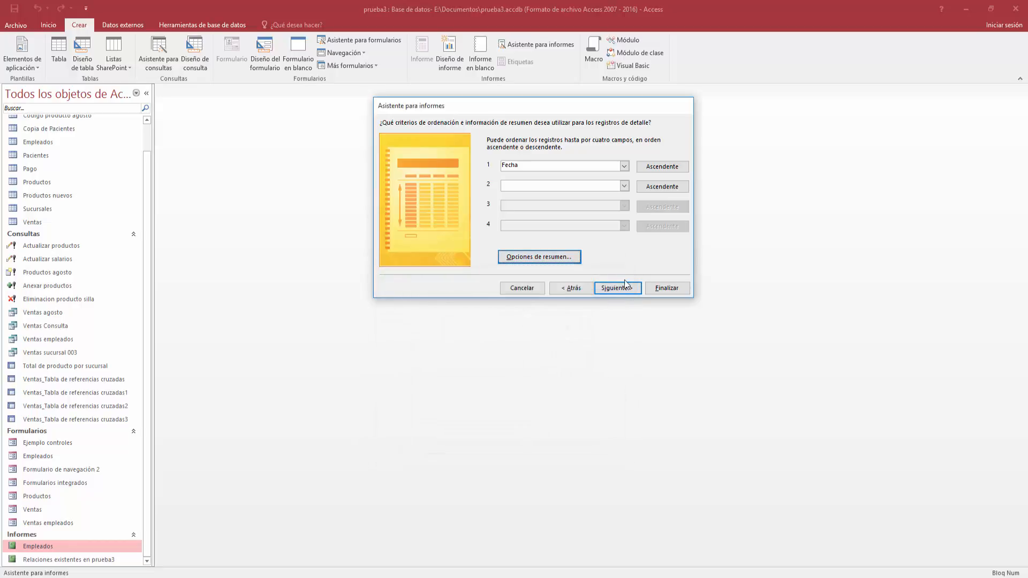
Step: Compare the Bloque and Esquema layouts with En pasos, choose En pasos, and set the report orientation to Horizontal
click(631, 293)
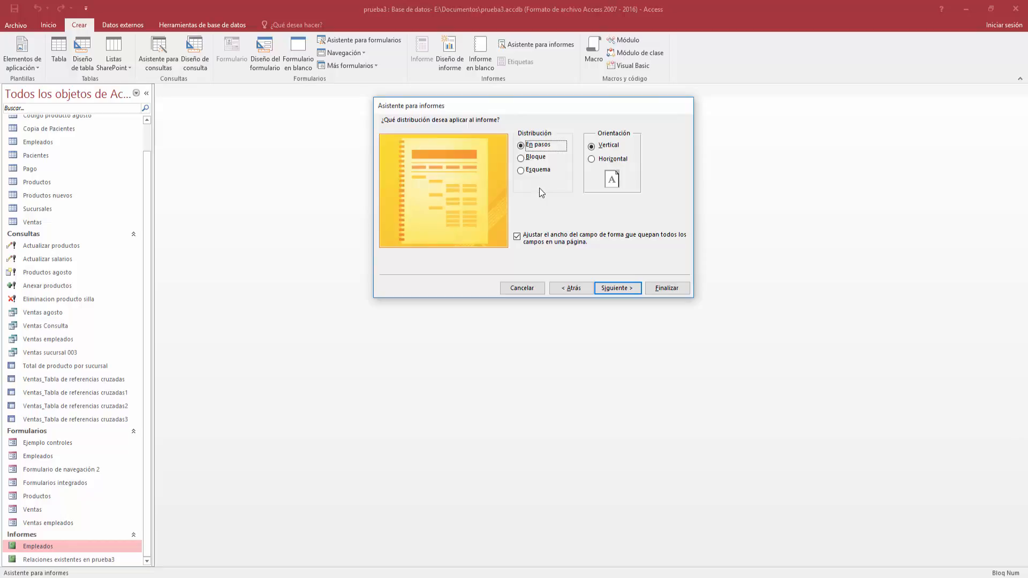
click(542, 158)
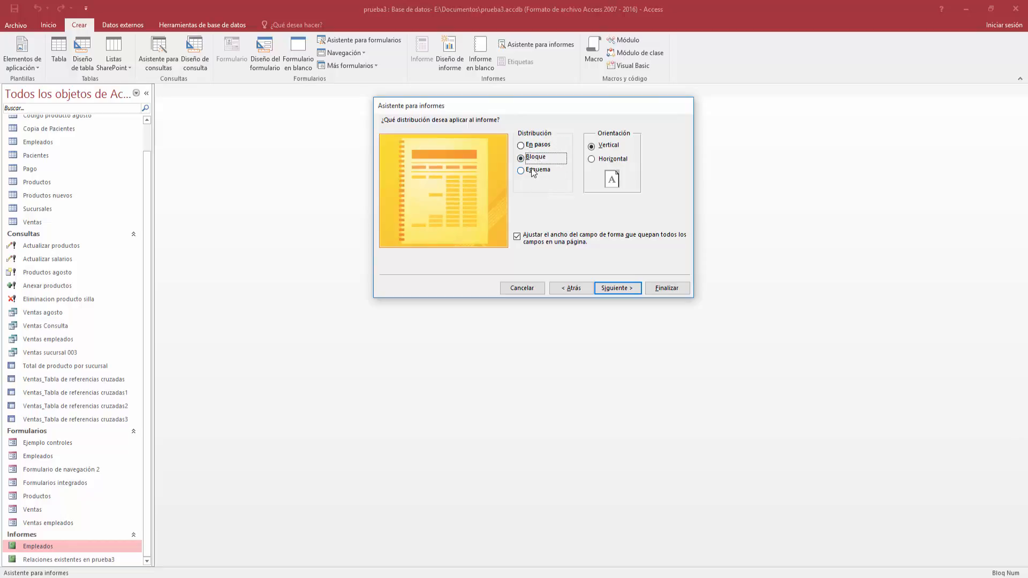
click(537, 172)
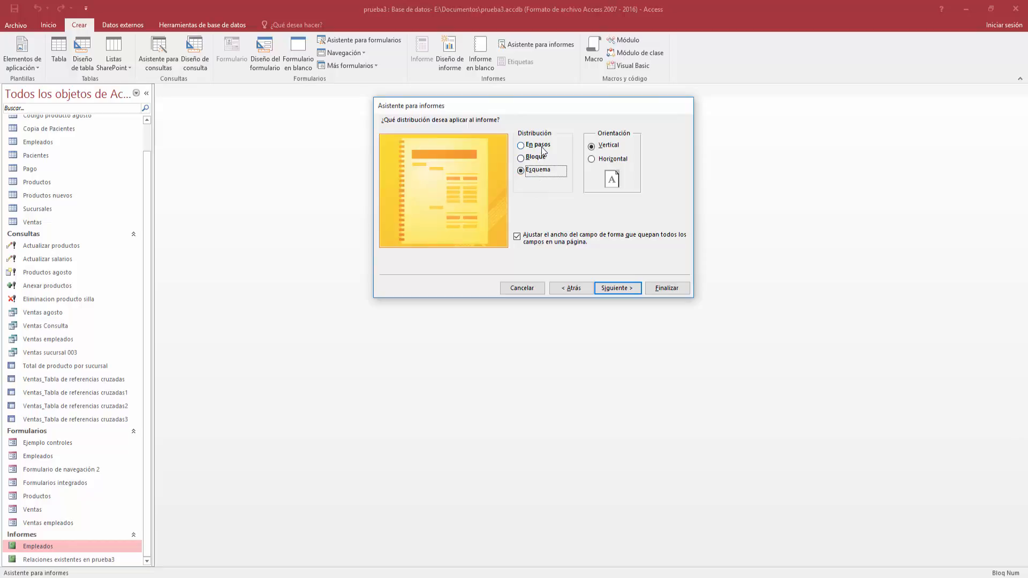
click(541, 146)
click(543, 157)
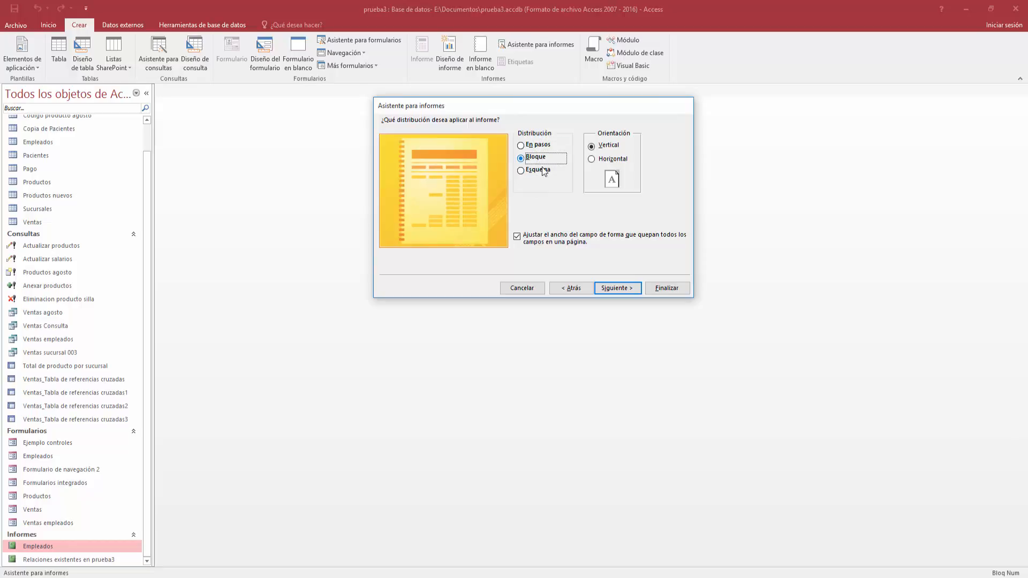
click(539, 171)
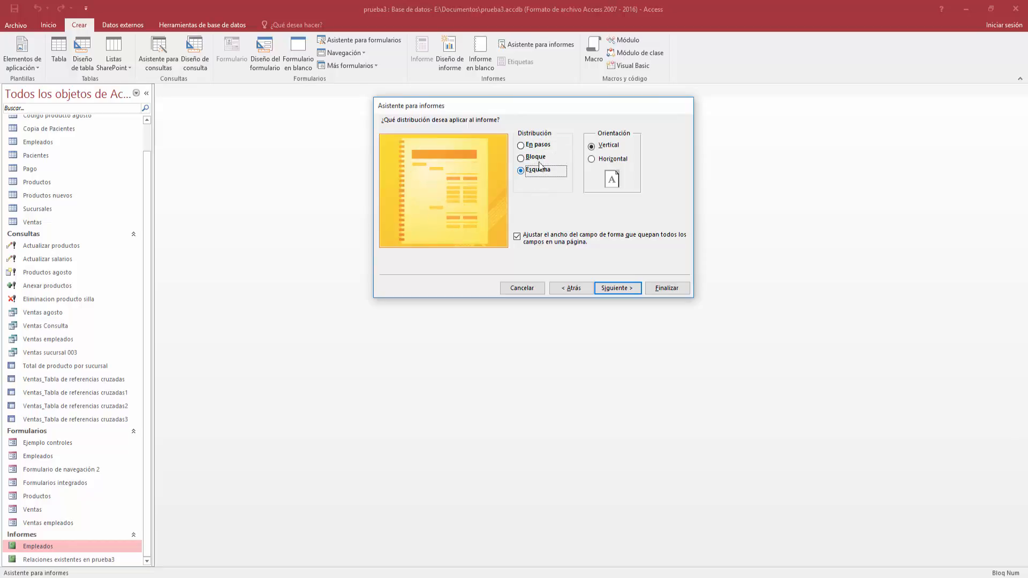
click(539, 146)
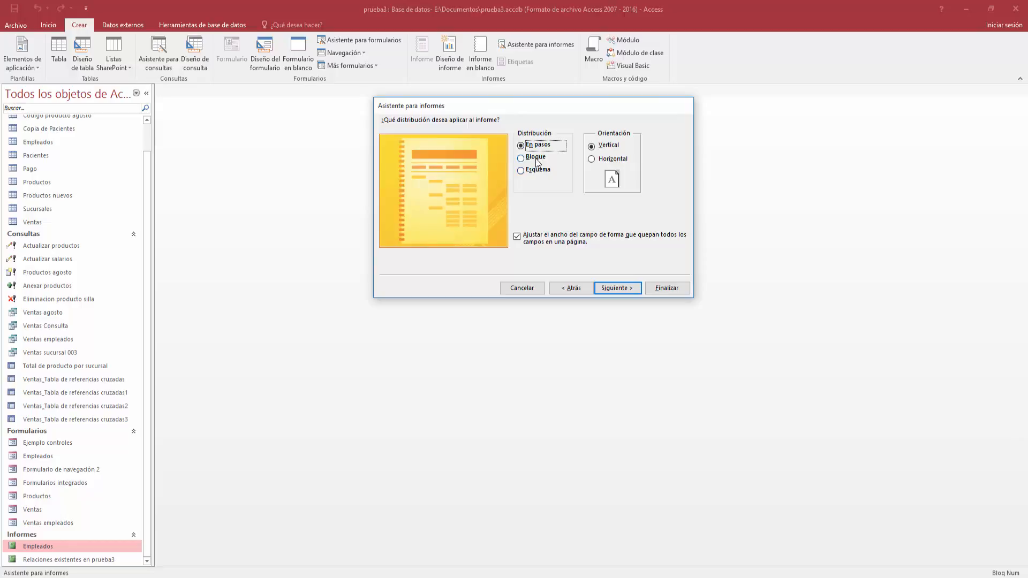
click(538, 158)
click(542, 176)
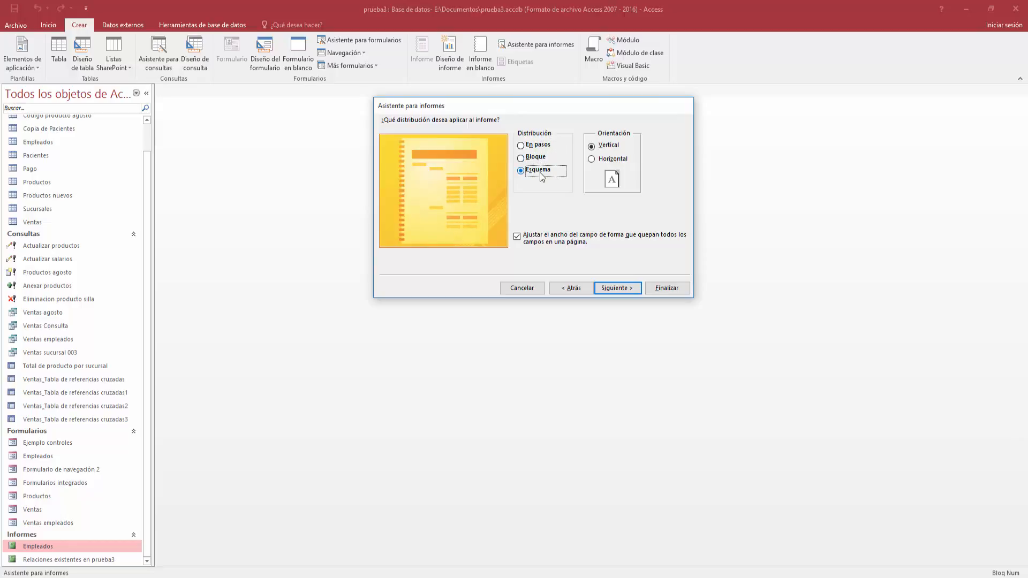
click(548, 150)
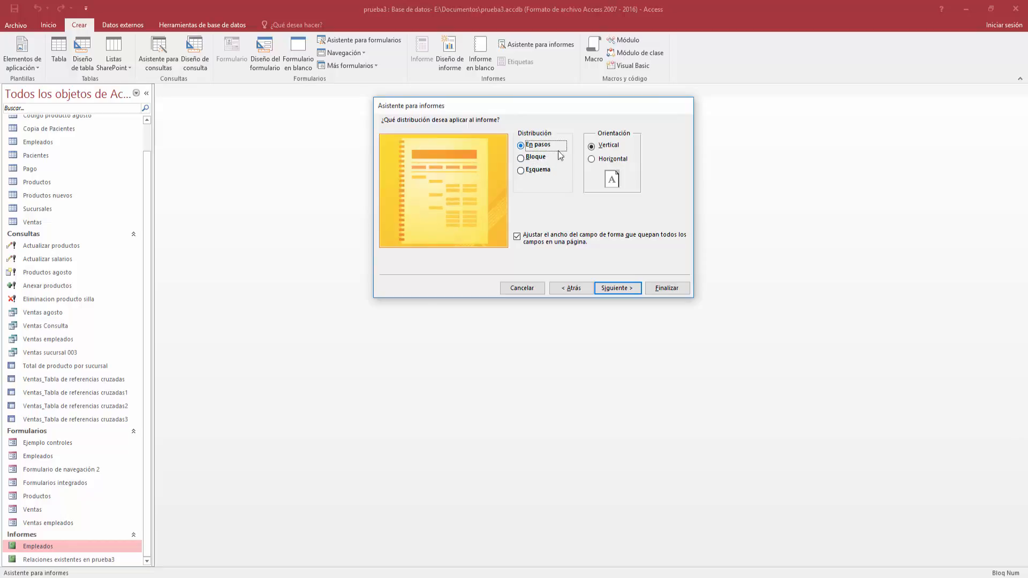
click(615, 164)
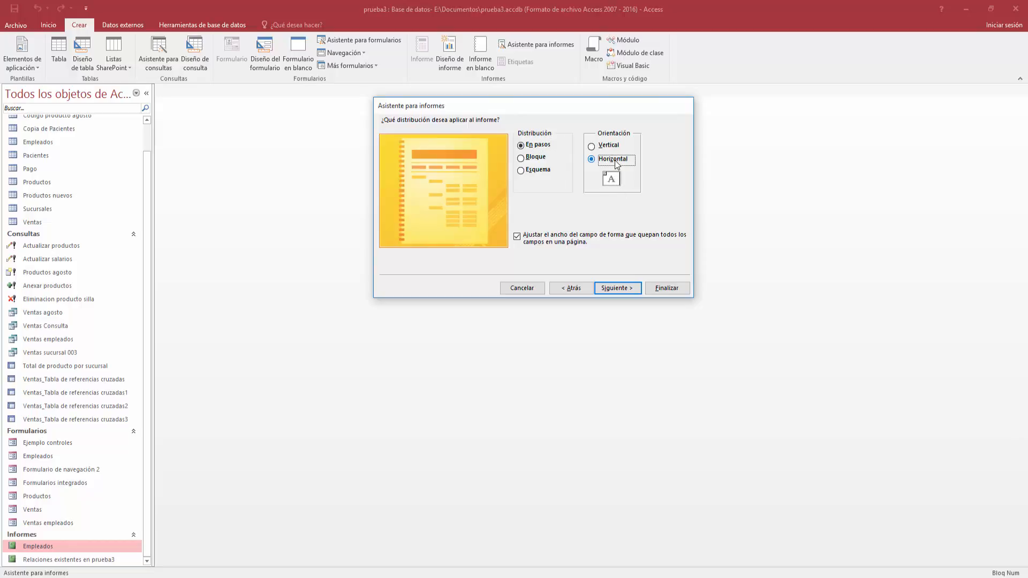
Step: Set the report orientation to Vertical and finish the wizard with the title Ventas, opening the report in preview
click(611, 148)
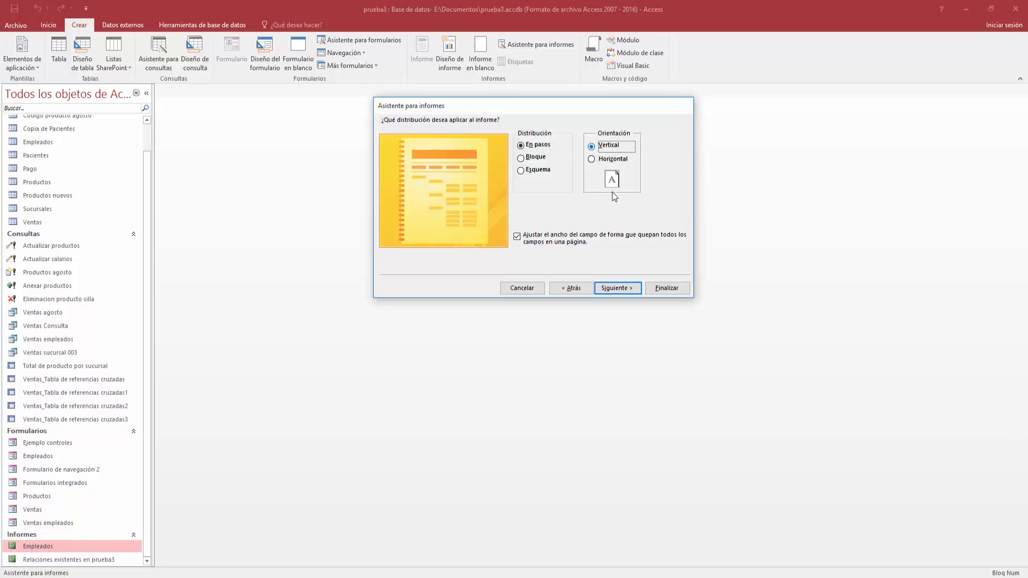
click(618, 288)
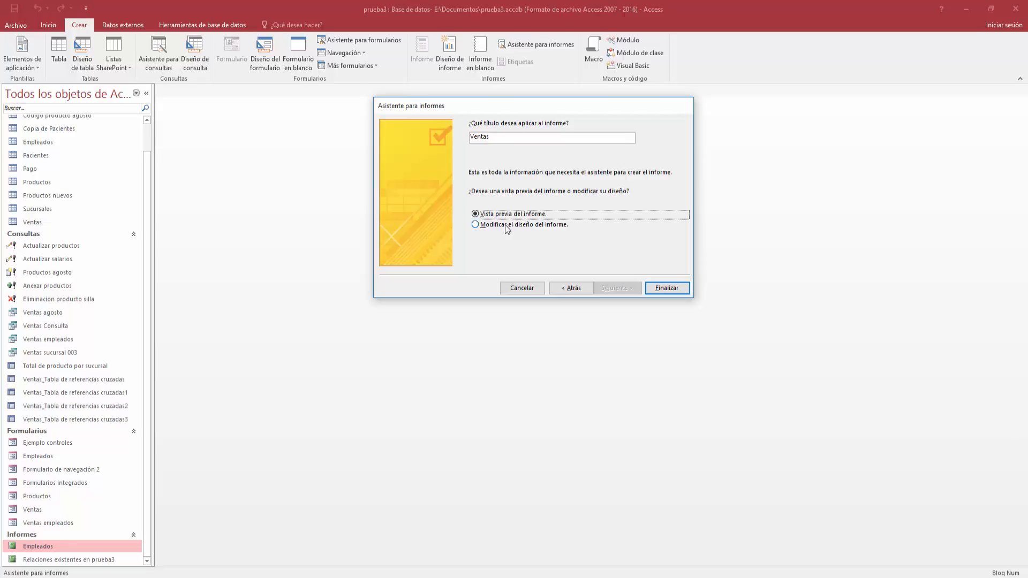
click(665, 289)
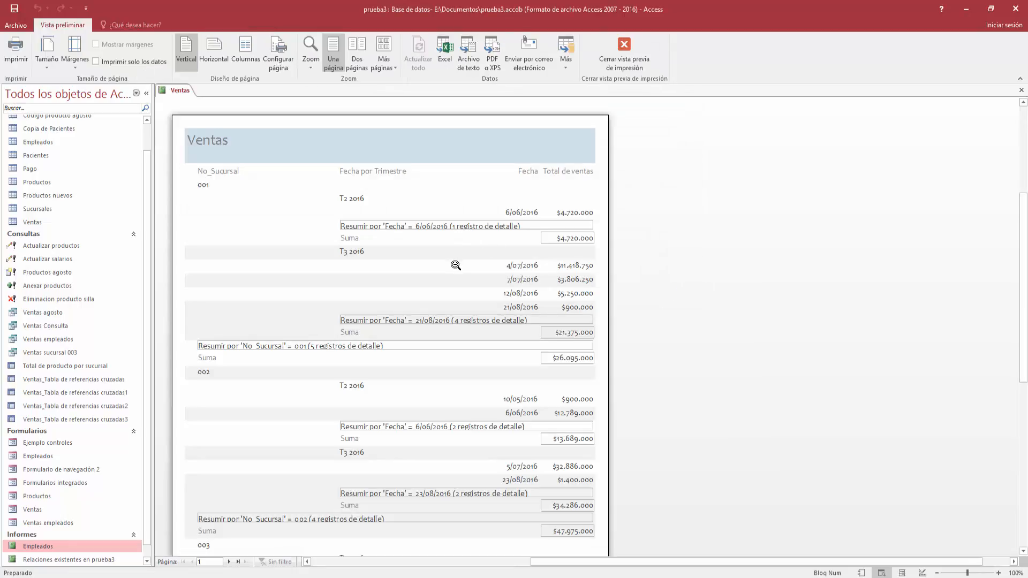
Step: Examine the first page of the Ventas preview, checking the branch groups, quarterly groups and their Suma totals
scroll(444, 270, down, 1)
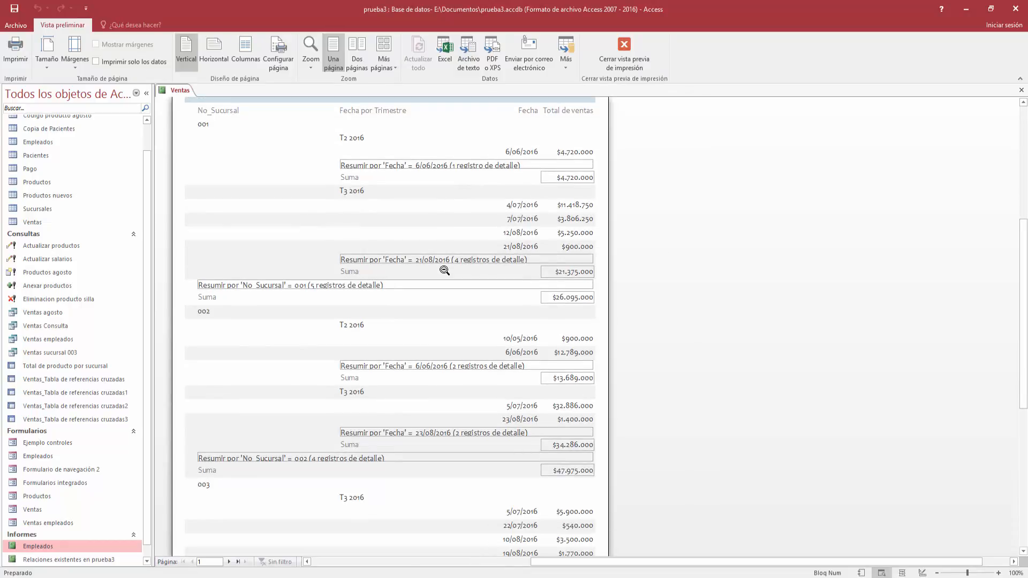
scroll(444, 270, down, 6)
scroll(440, 273, up, 6)
scroll(440, 276, up, 2)
click(225, 220)
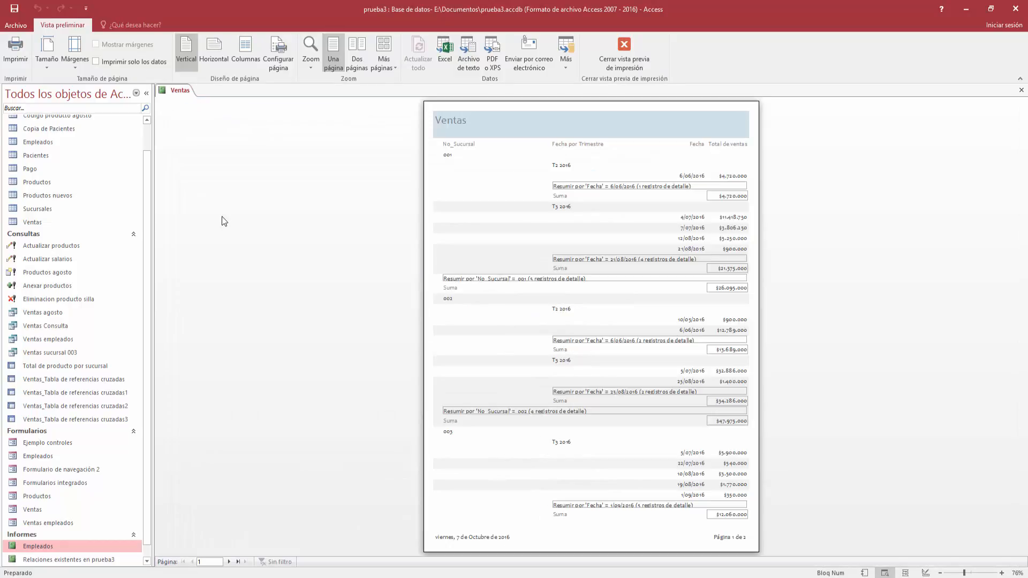
click(498, 169)
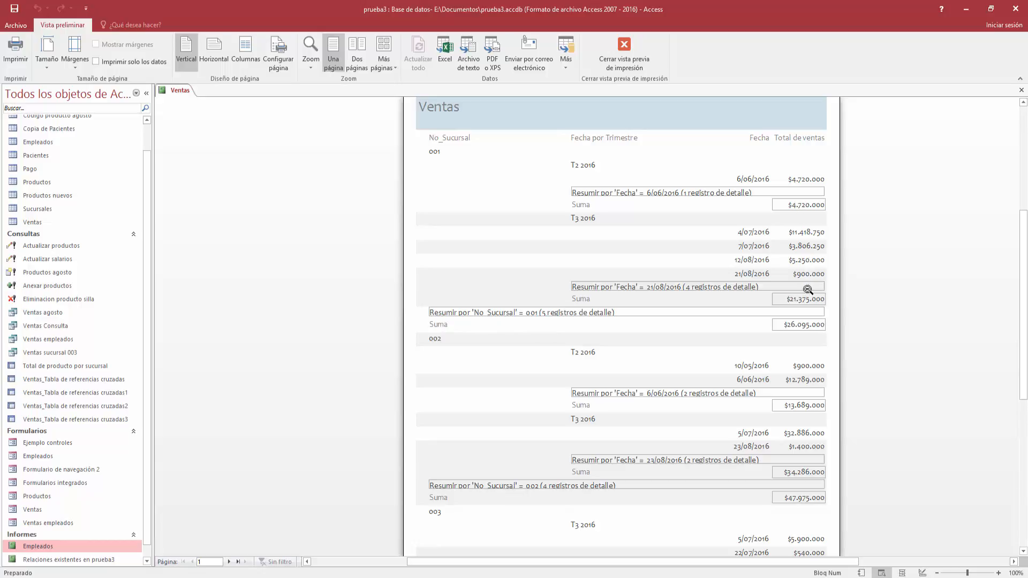
scroll(645, 319, down, 1)
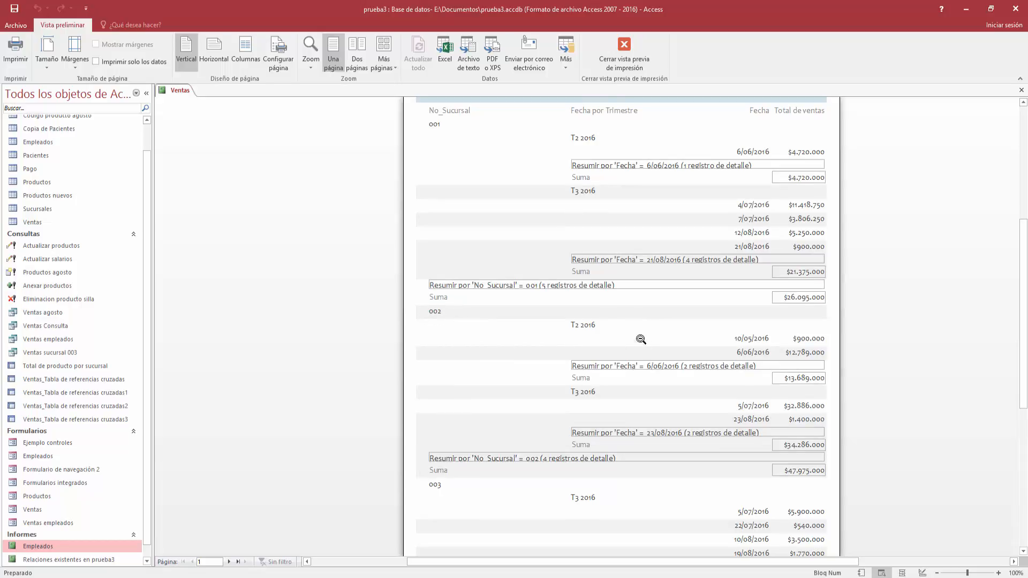
scroll(444, 449, down, 6)
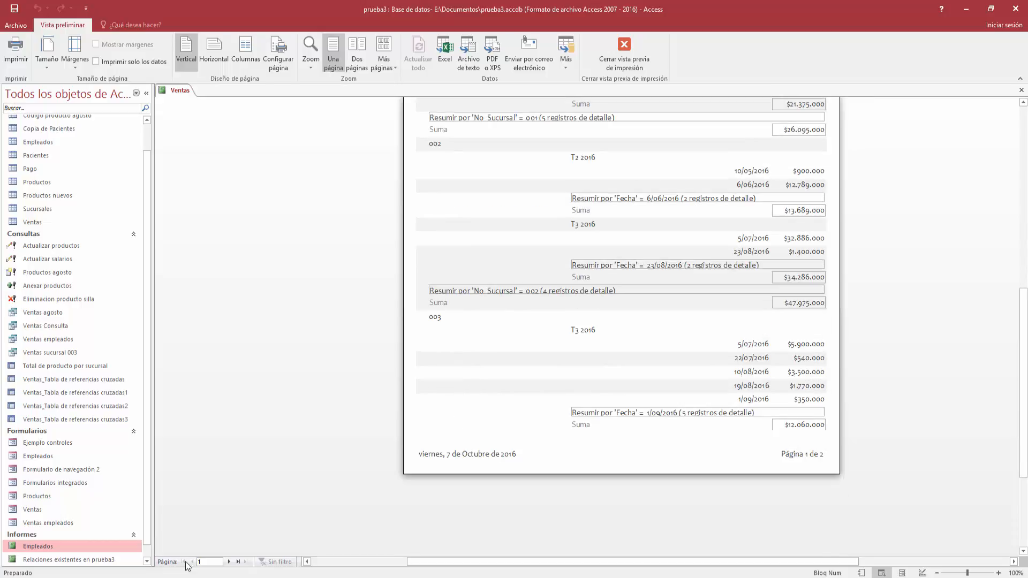
Step: Check the second page of the Ventas preview for the closing totals and return to the first page
click(229, 562)
scroll(464, 426, up, 10)
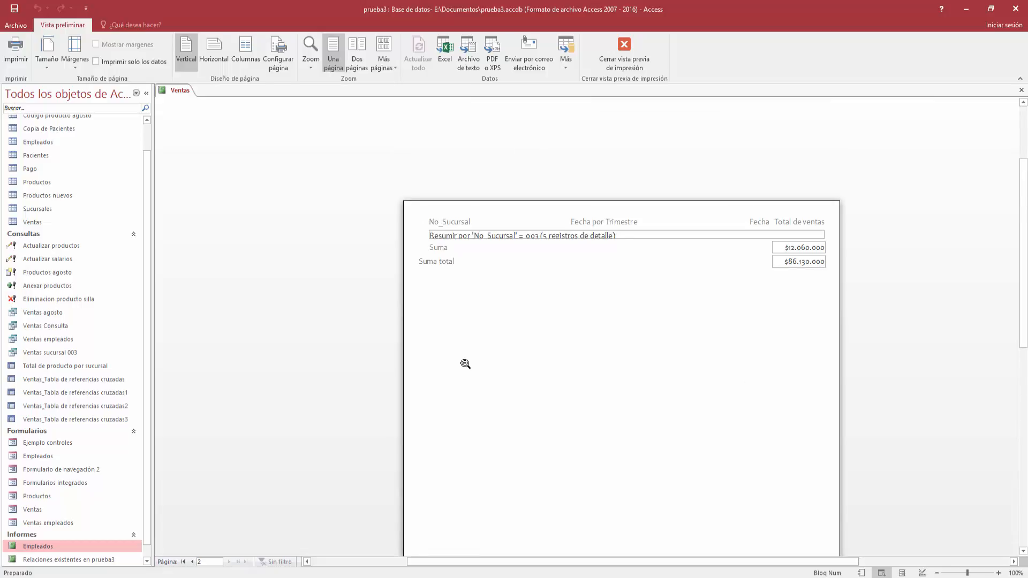
scroll(465, 364, down, 10)
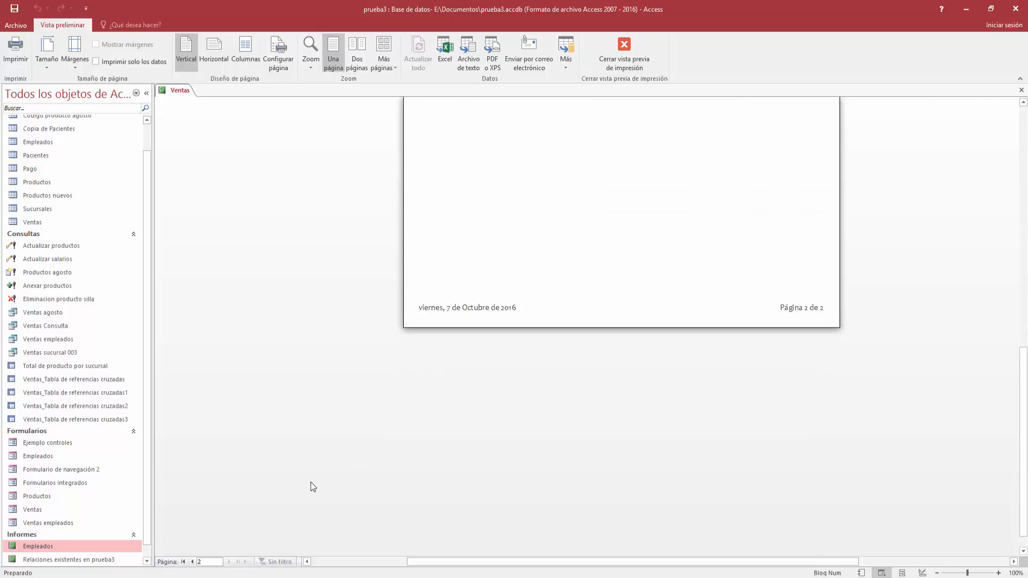
click(192, 562)
scroll(681, 331, up, 5)
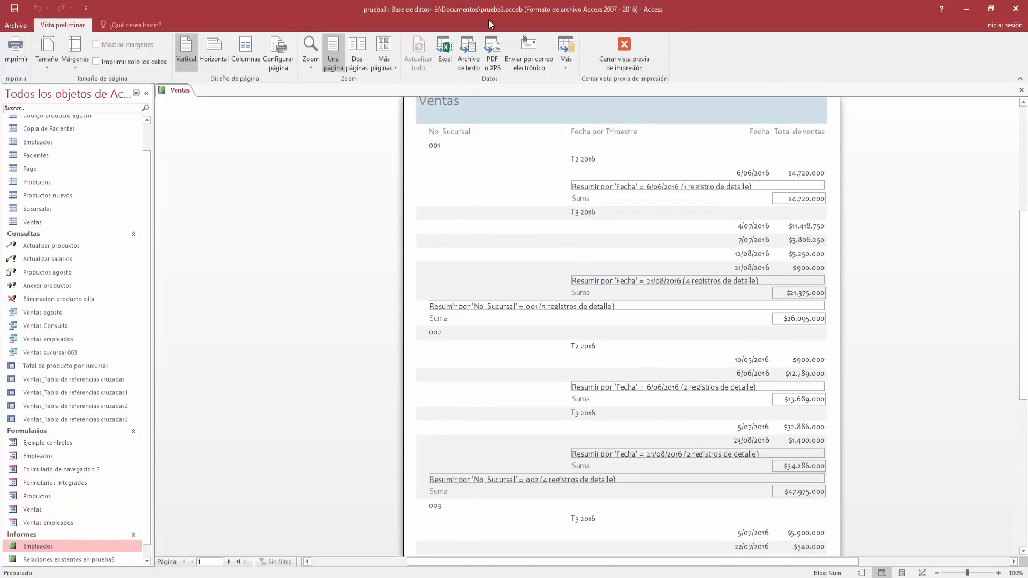
Step: Close the print preview and switch the Ventas report to Vista Presentación
click(642, 42)
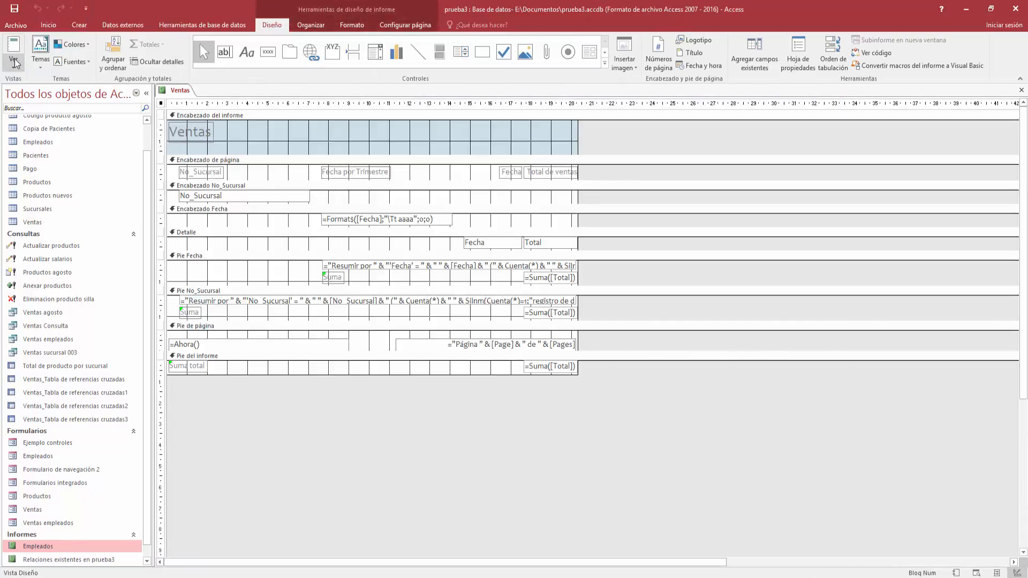
click(14, 61)
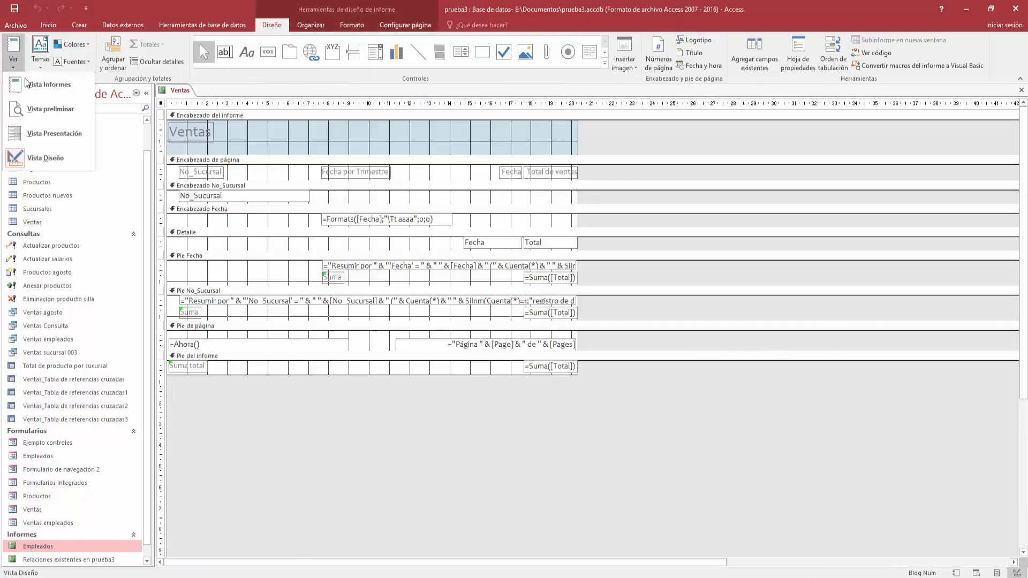
click(61, 130)
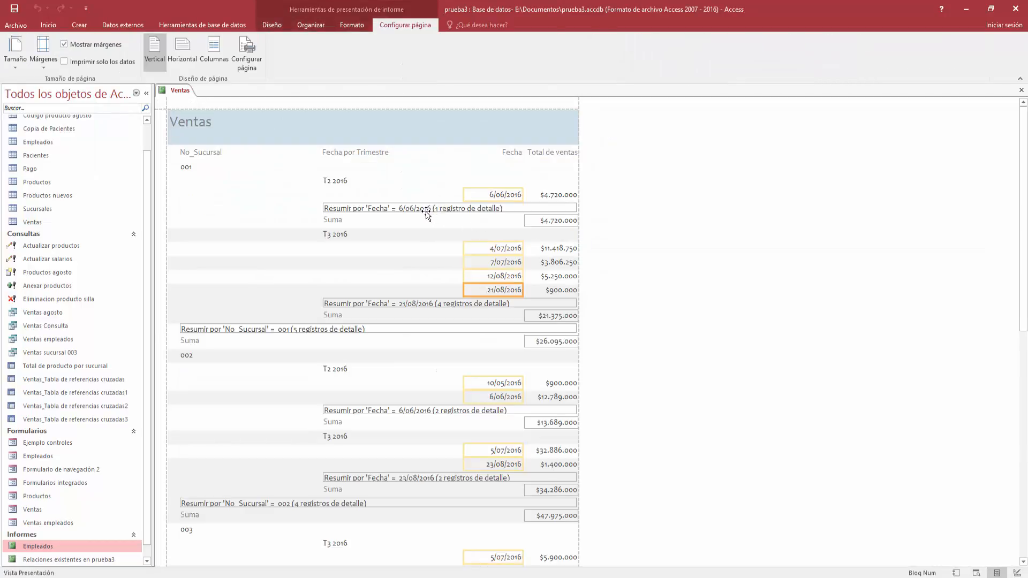
Step: Move the Fecha column heading slightly to the left, away from the Total de ventas heading
click(321, 154)
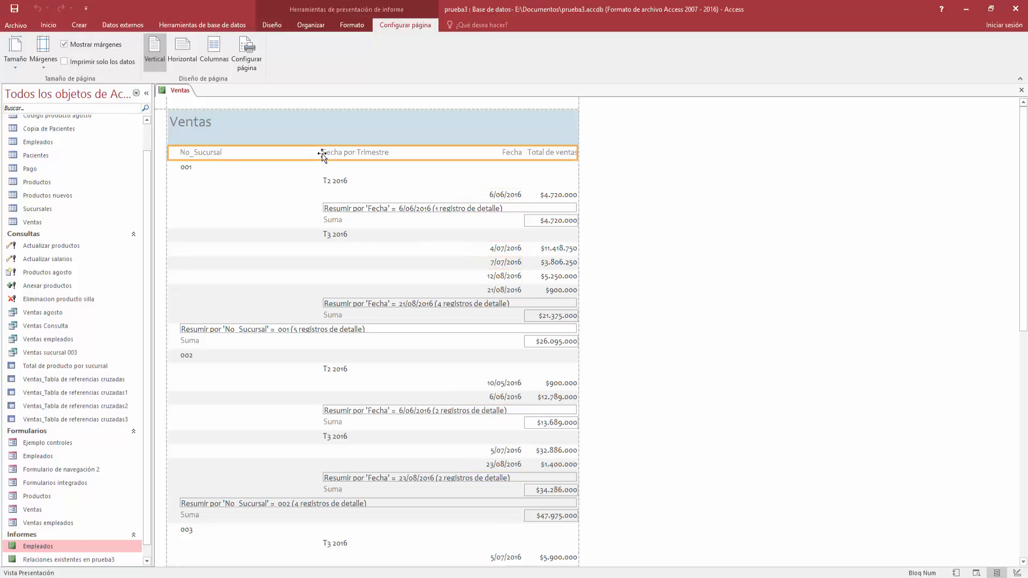
click(323, 154)
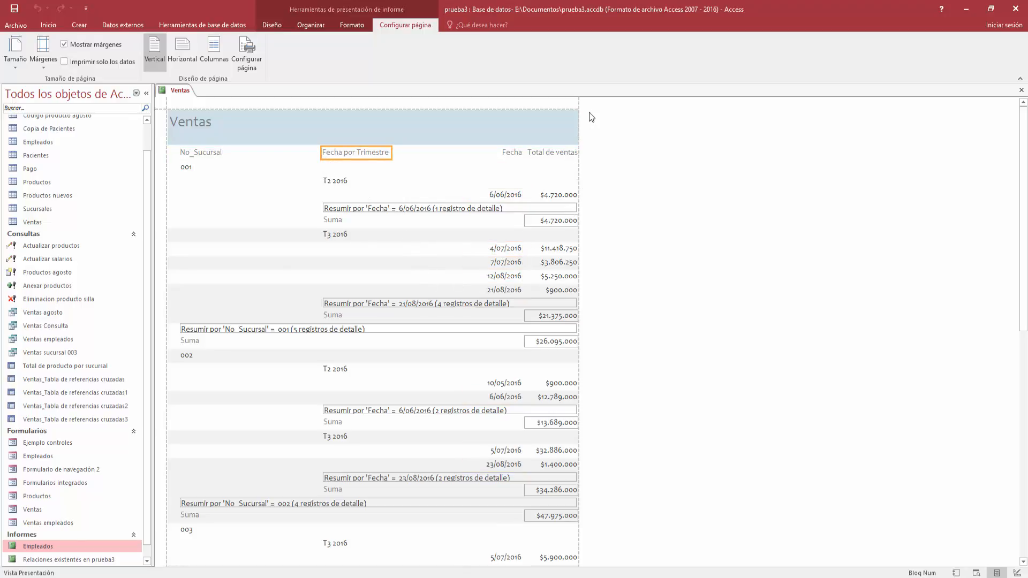
scroll(505, 324, down, 4)
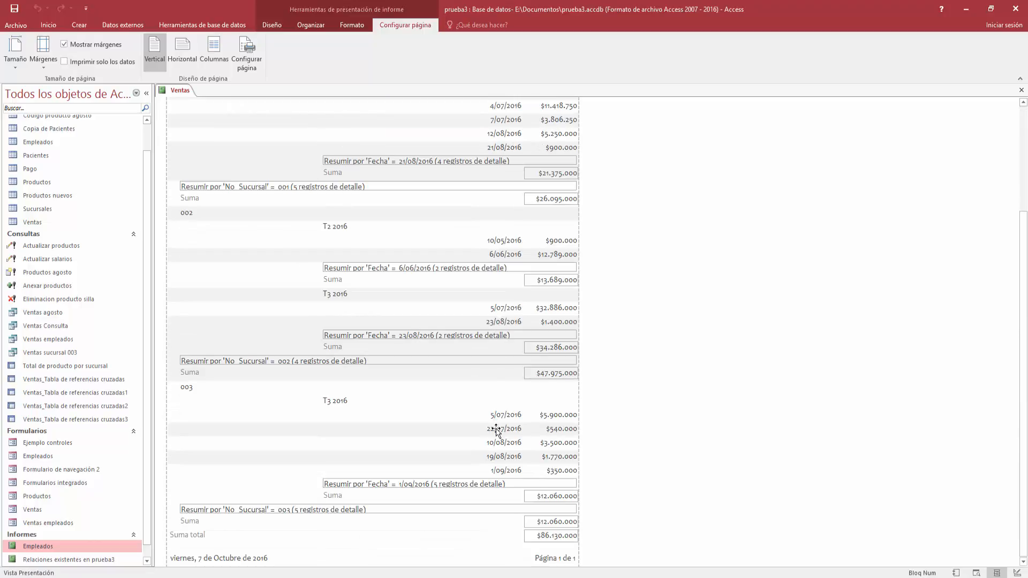
scroll(426, 426, up, 4)
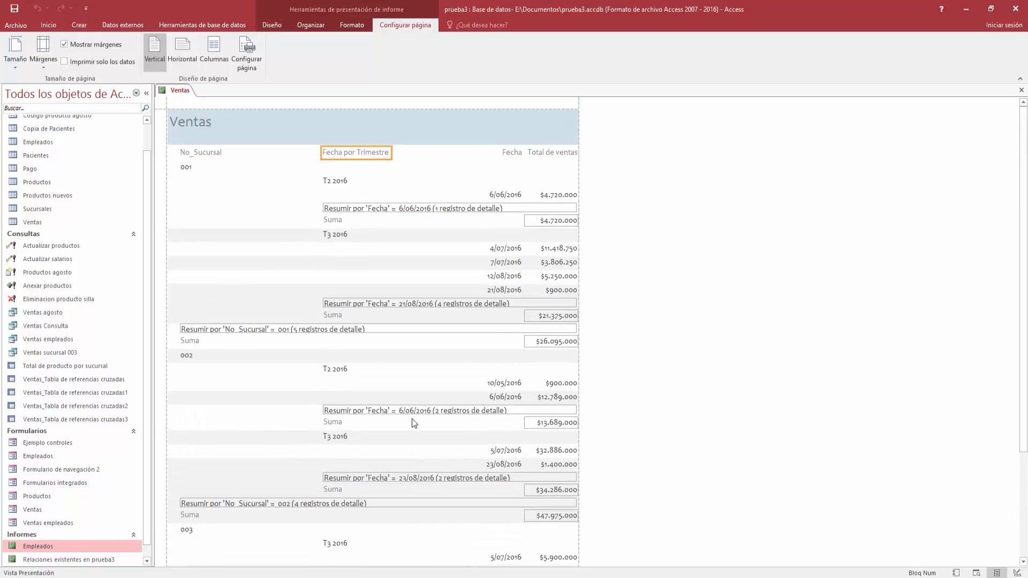
click(510, 154)
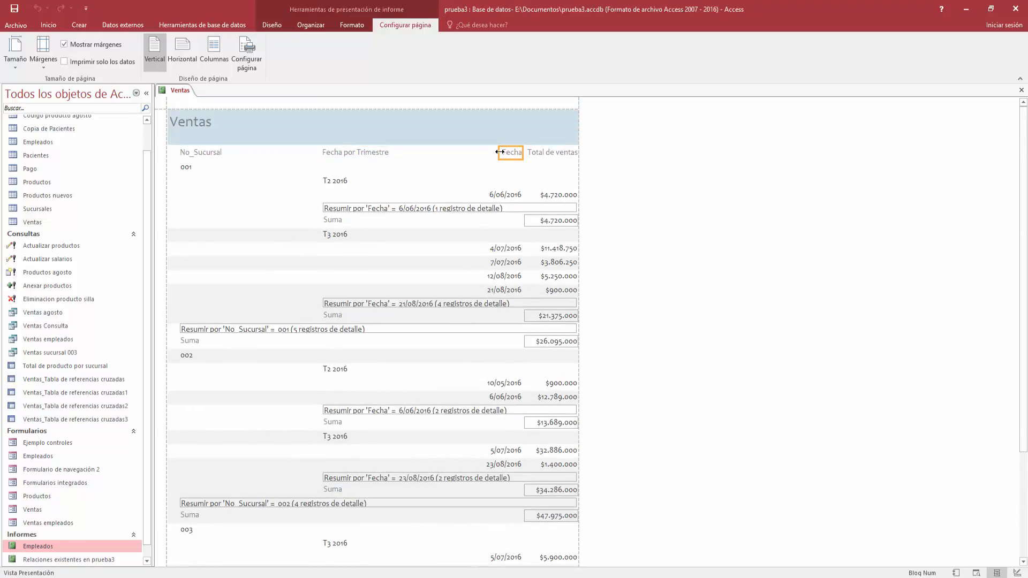
drag(504, 152, 495, 153)
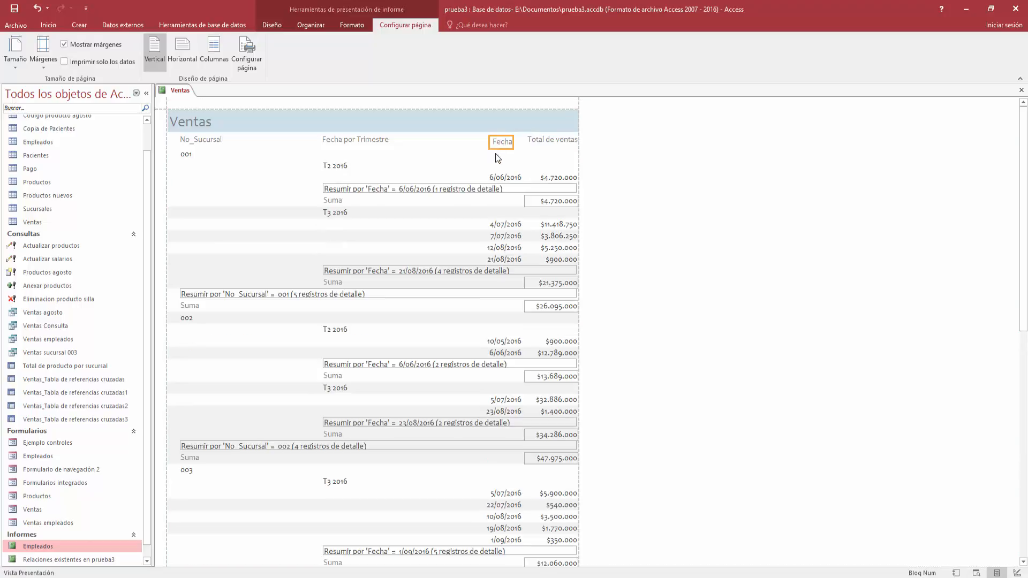
click(438, 196)
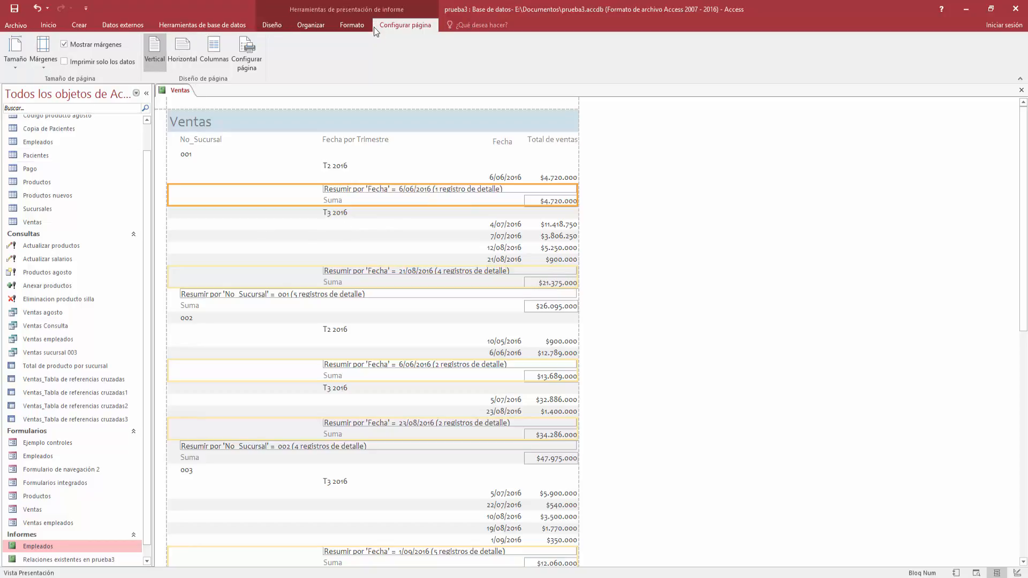
Step: Open the Ventas report in Vista preliminar, review the adjusted page down to Suma total, and close the preview
click(49, 25)
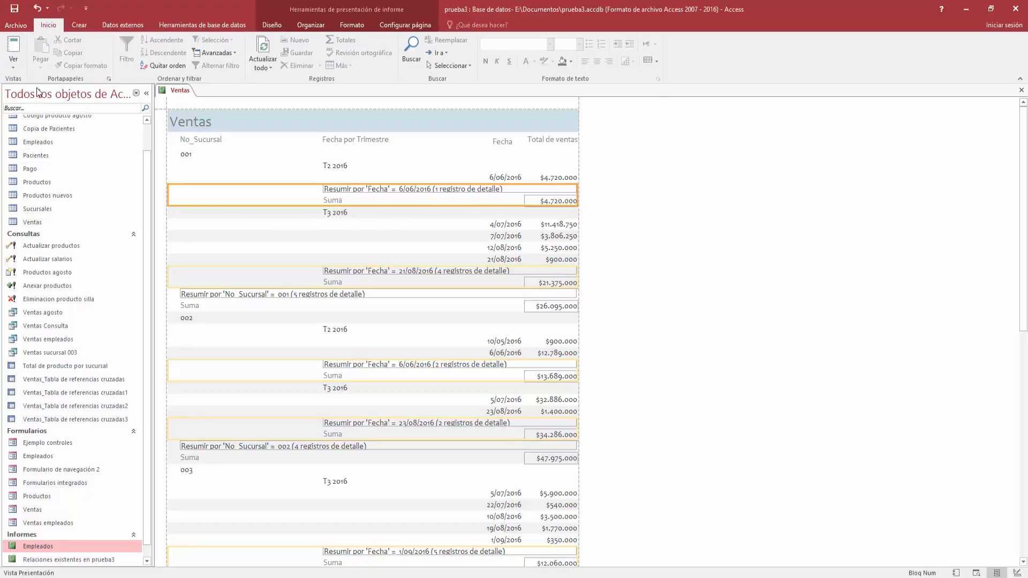
click(21, 59)
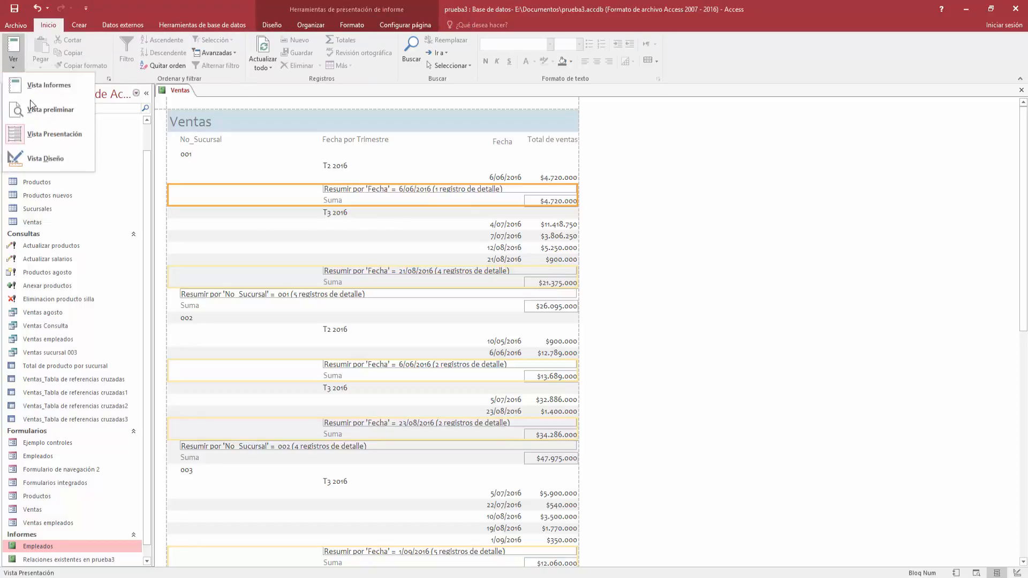
click(59, 107)
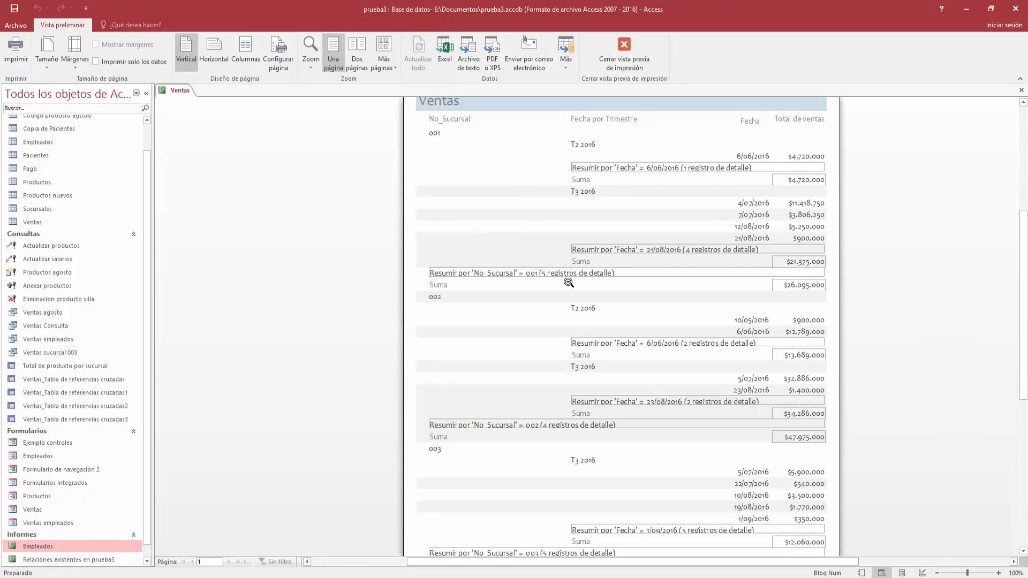
scroll(568, 281, down, 8)
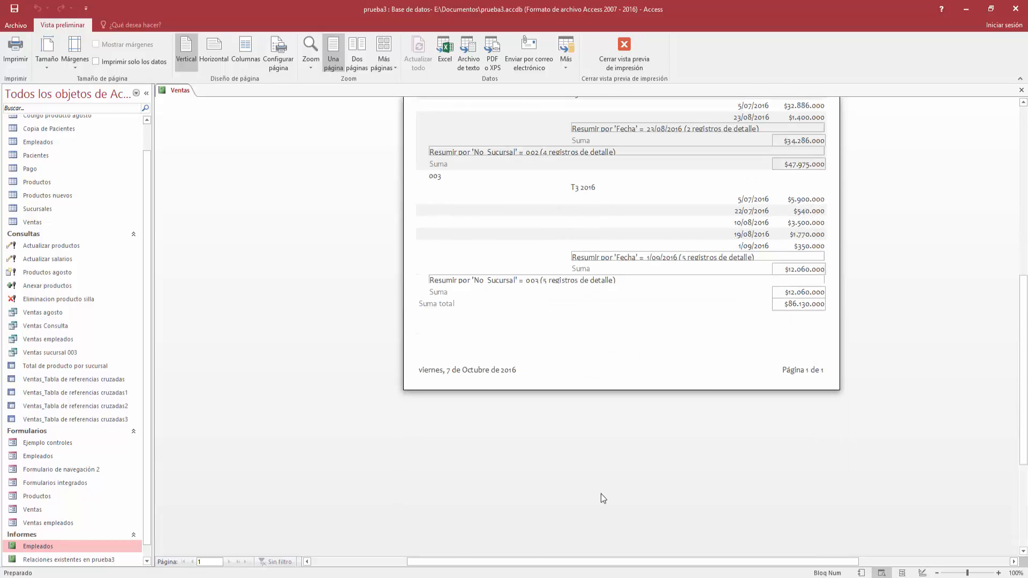
scroll(596, 447, up, 2)
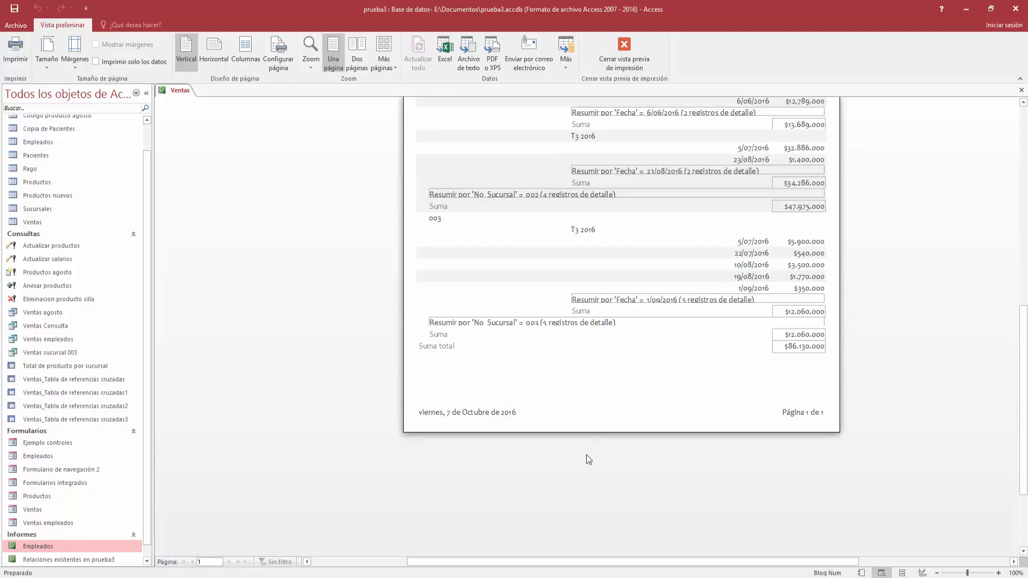
scroll(591, 449, up, 5)
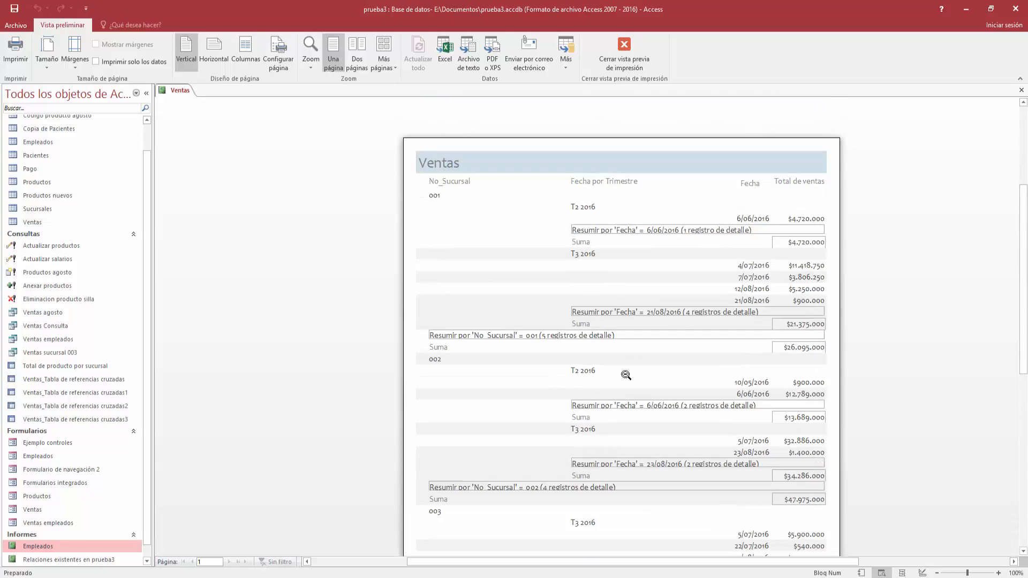
scroll(694, 280, down, 3)
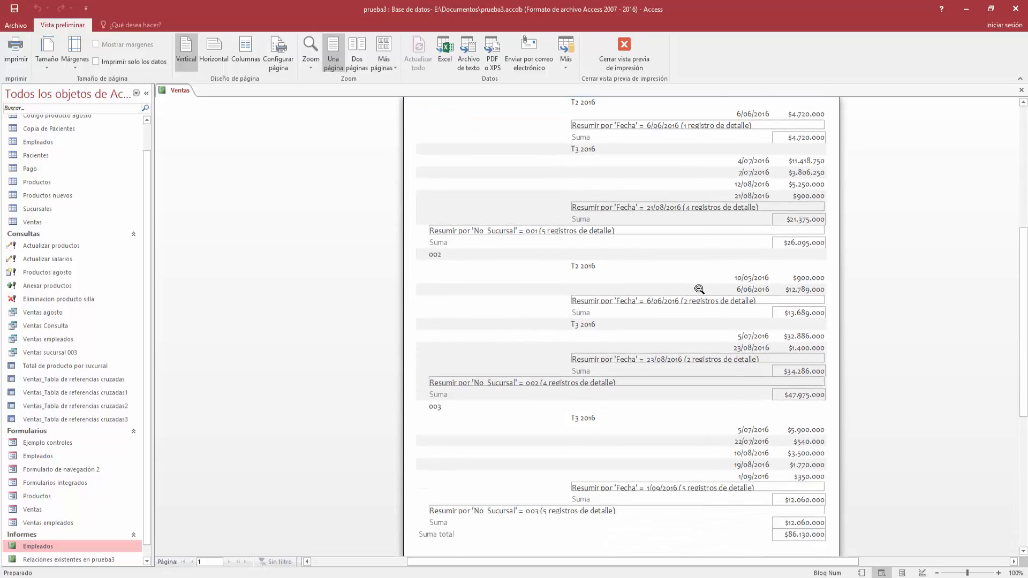
scroll(698, 279, up, 5)
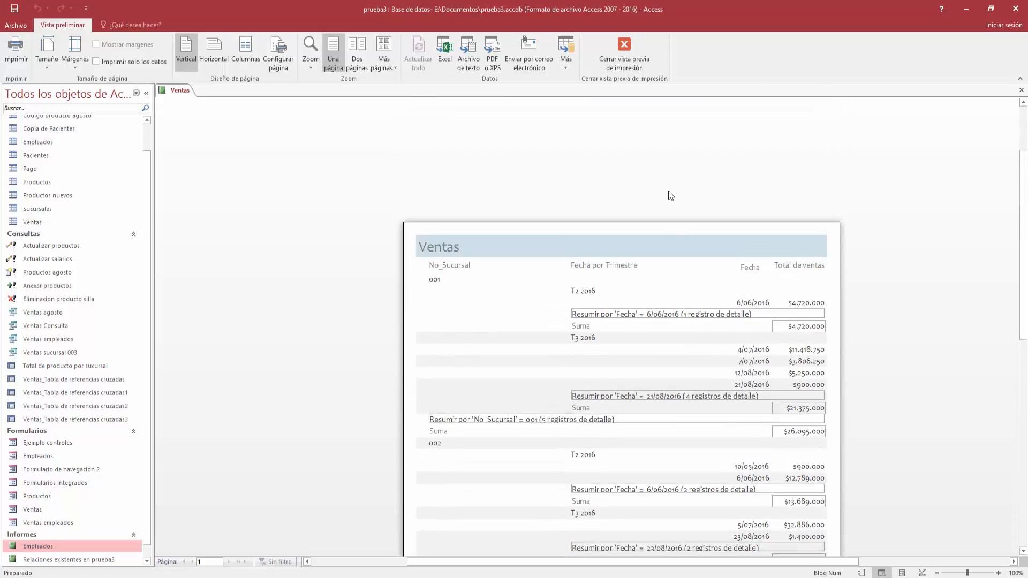
click(623, 56)
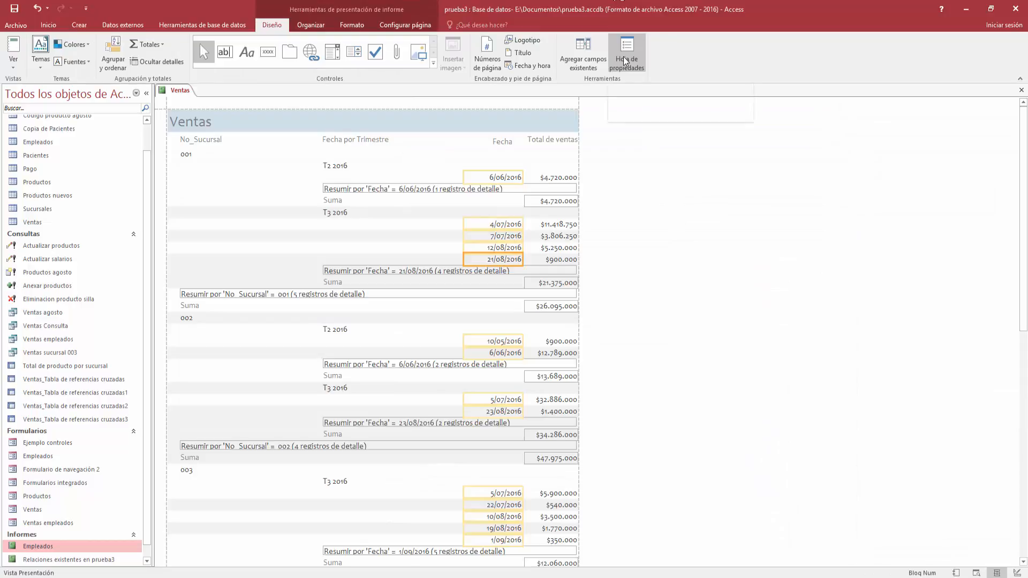